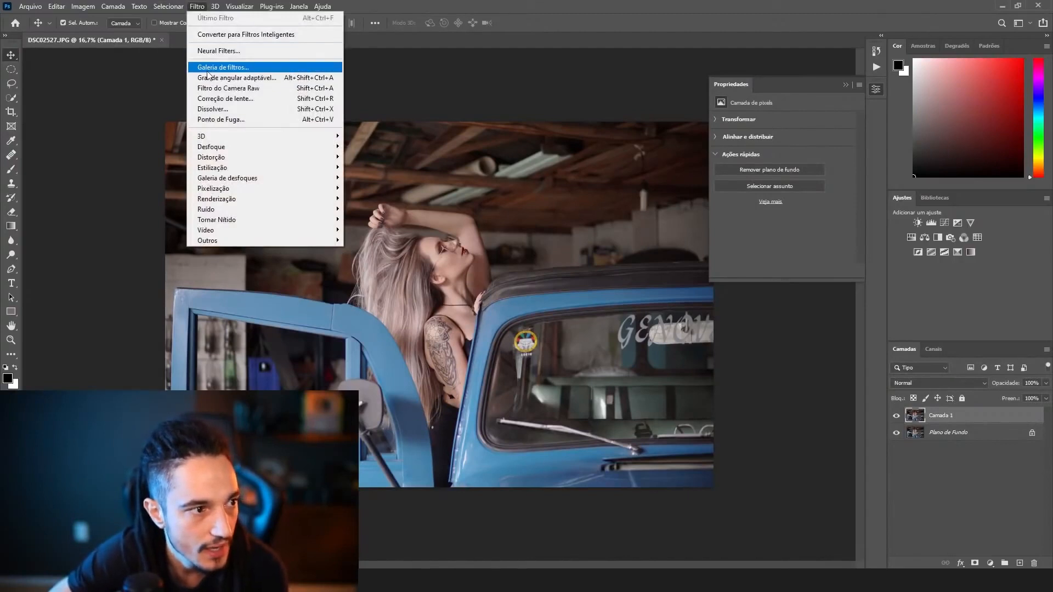
# Step: Open the Camera Raw filter for the duplicated layer and set the overall Exposure to -0.35
pyautogui.press('Escape')
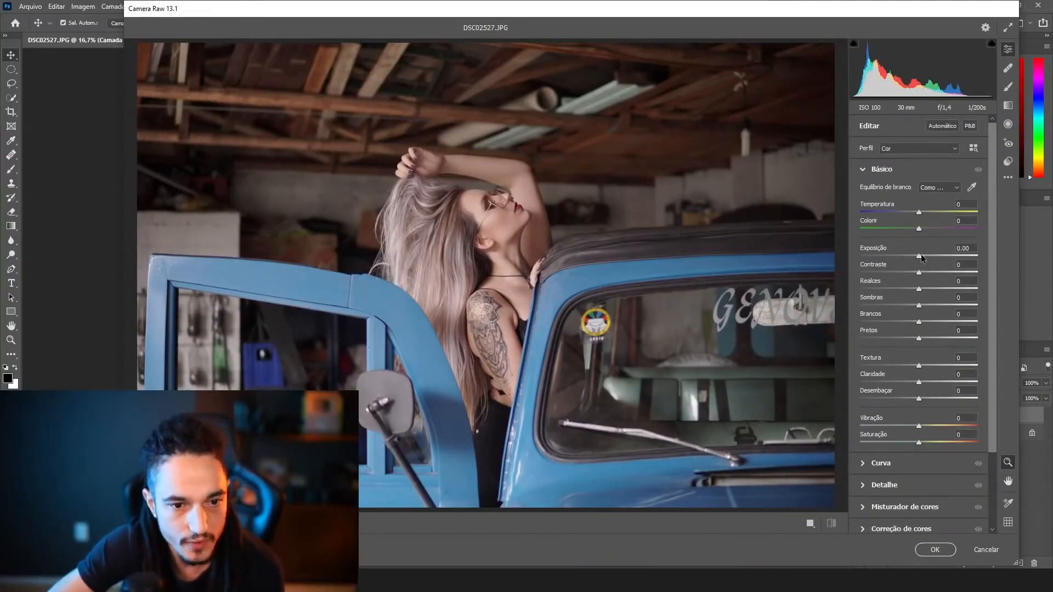
pyautogui.click(878, 167)
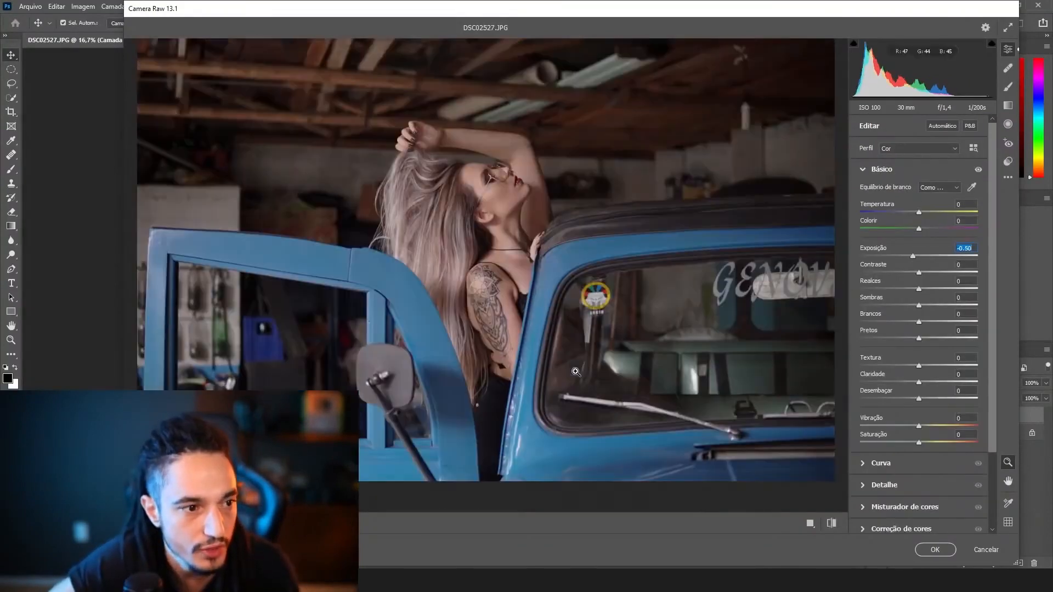
pyautogui.scroll(2, 575, 372)
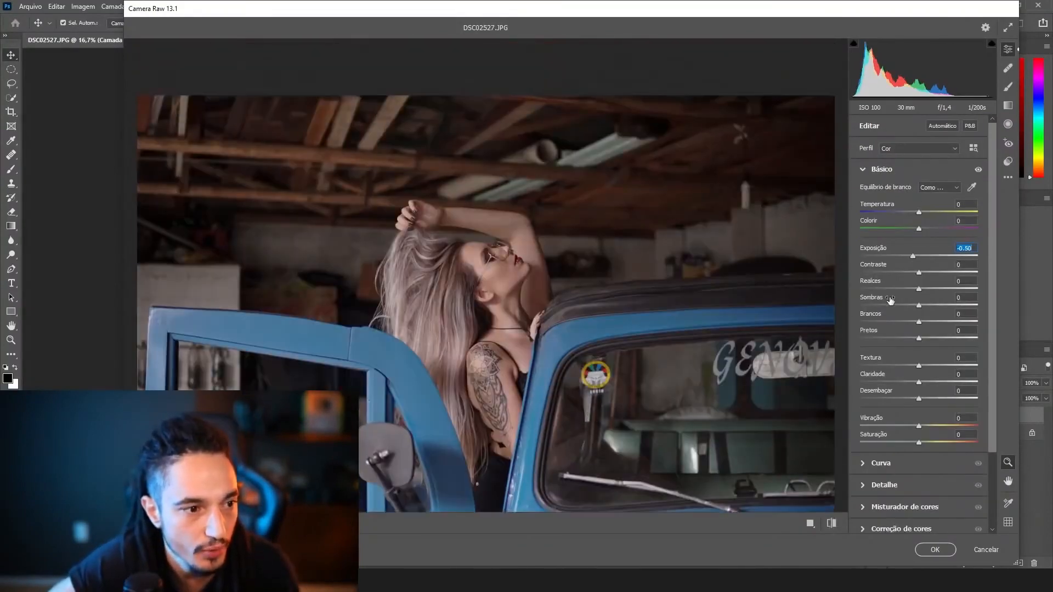
pyautogui.doubleClick(913, 257)
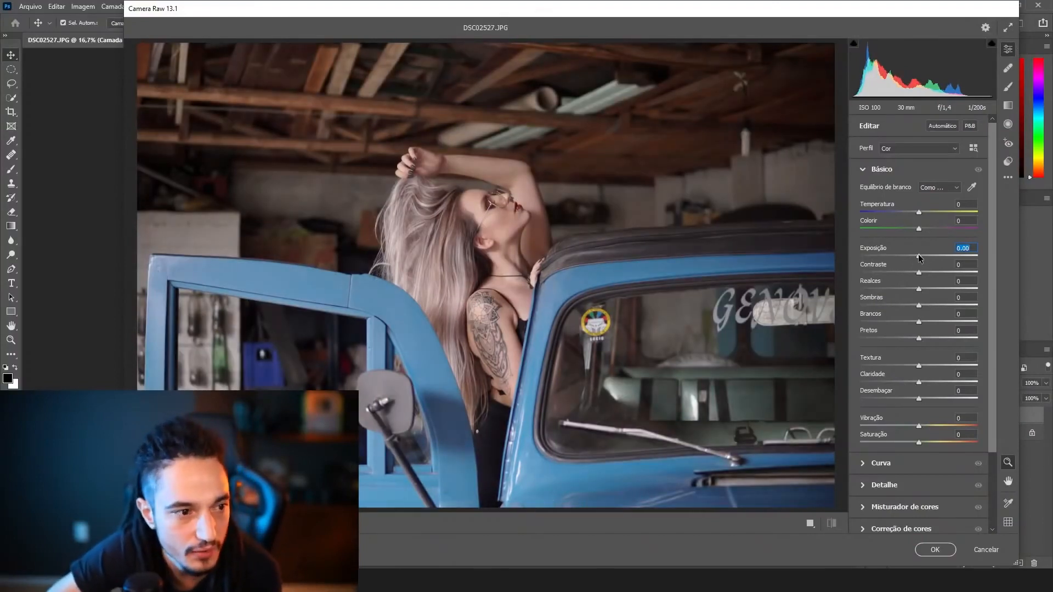
pyautogui.moveTo(918, 256); pyautogui.dragTo(914, 257)
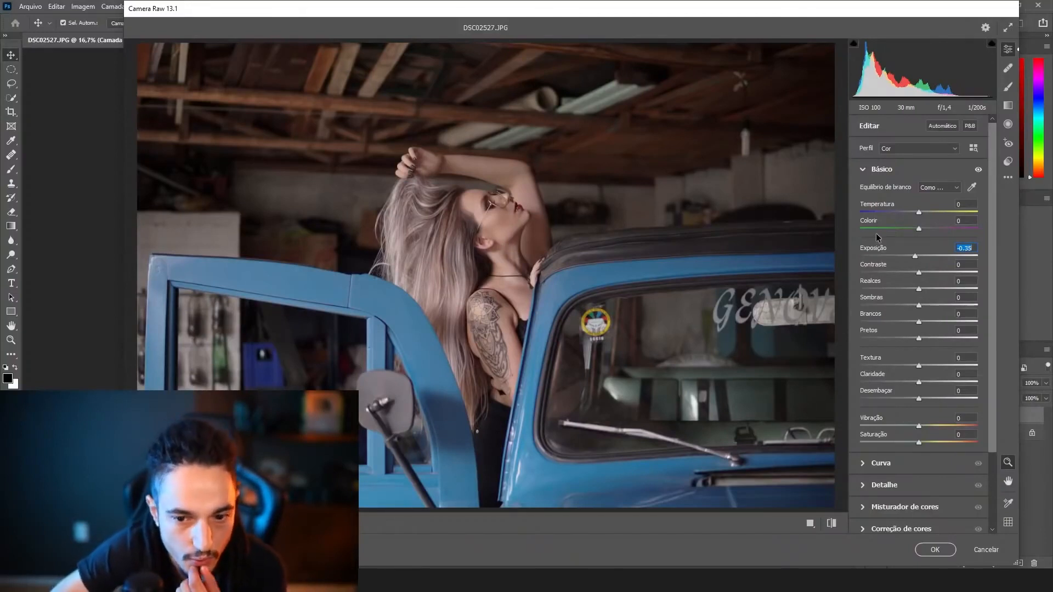
pyautogui.click(863, 172)
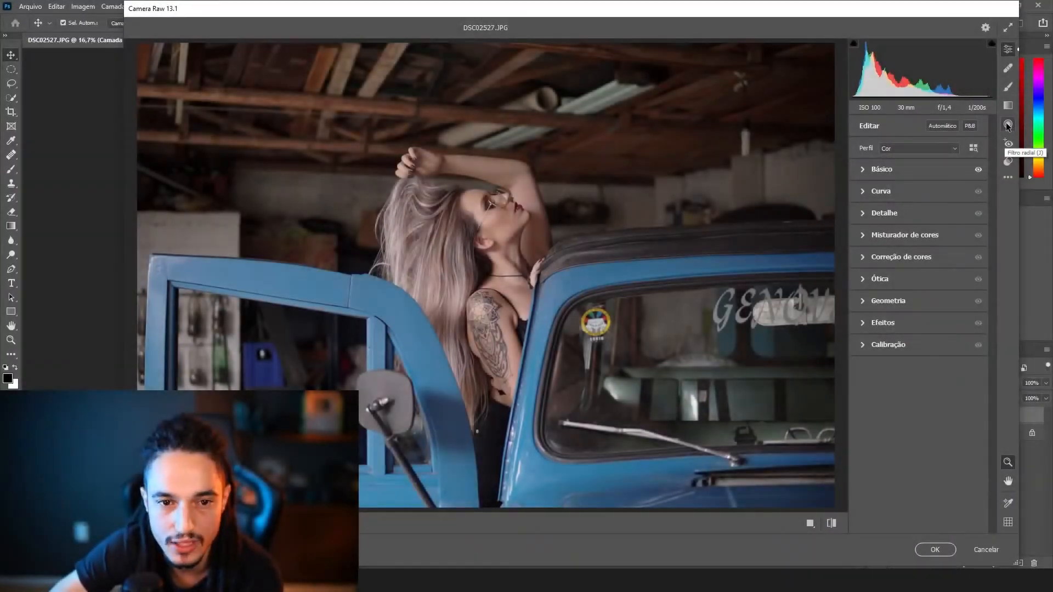
# Step: Draw a radial filter with Exposure +4.00 around the woman and centre it near her neck
pyautogui.click(1008, 125)
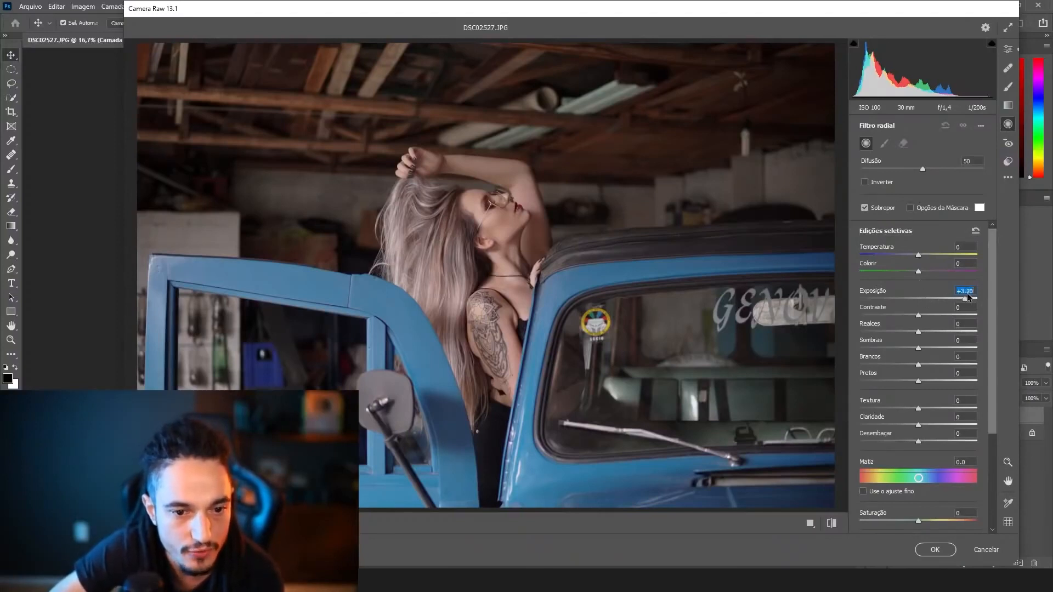
pyautogui.moveTo(967, 295); pyautogui.dragTo(988, 294)
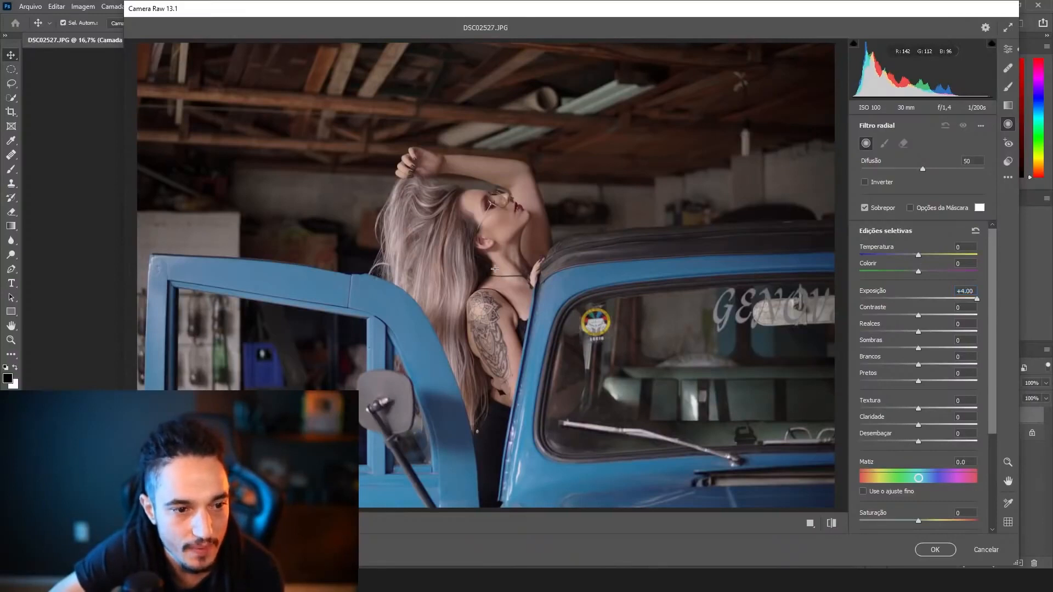
pyautogui.moveTo(496, 269); pyautogui.dragTo(652, 418)
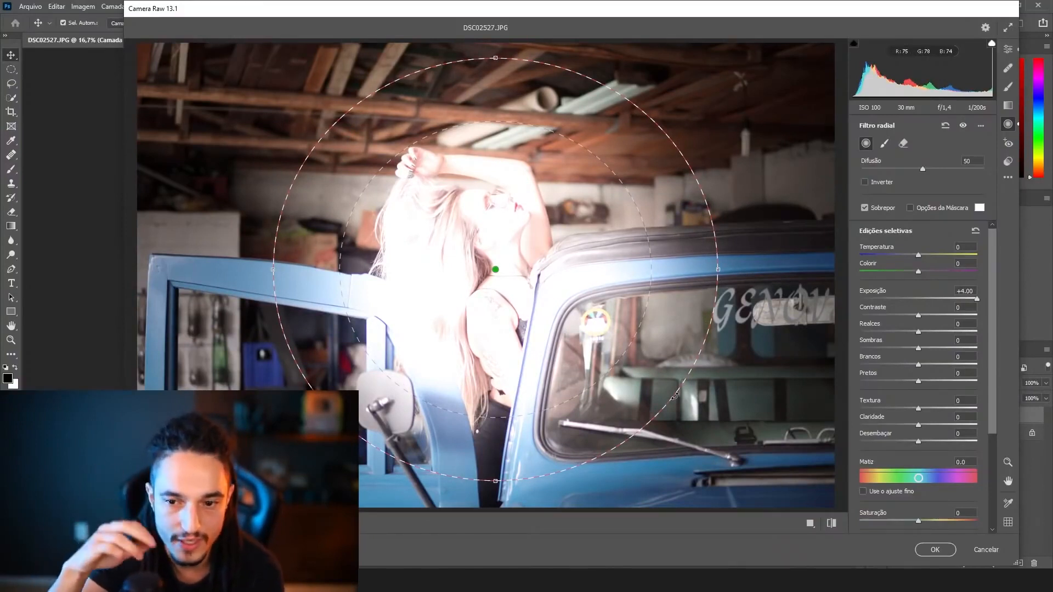
pyautogui.moveTo(495, 269); pyautogui.dragTo(475, 240)
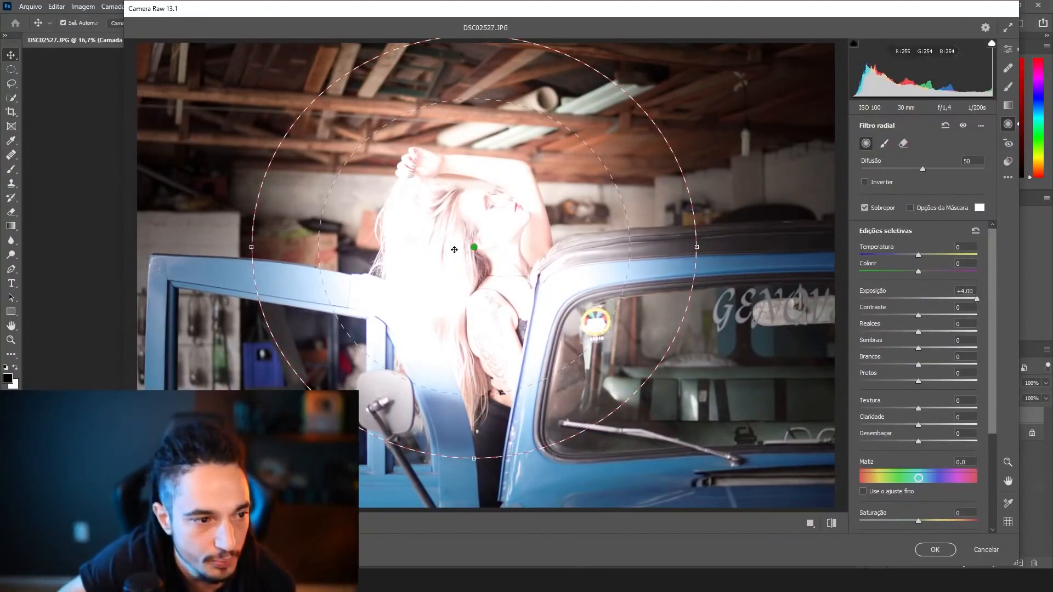
pyautogui.moveTo(454, 250); pyautogui.dragTo(462, 250)
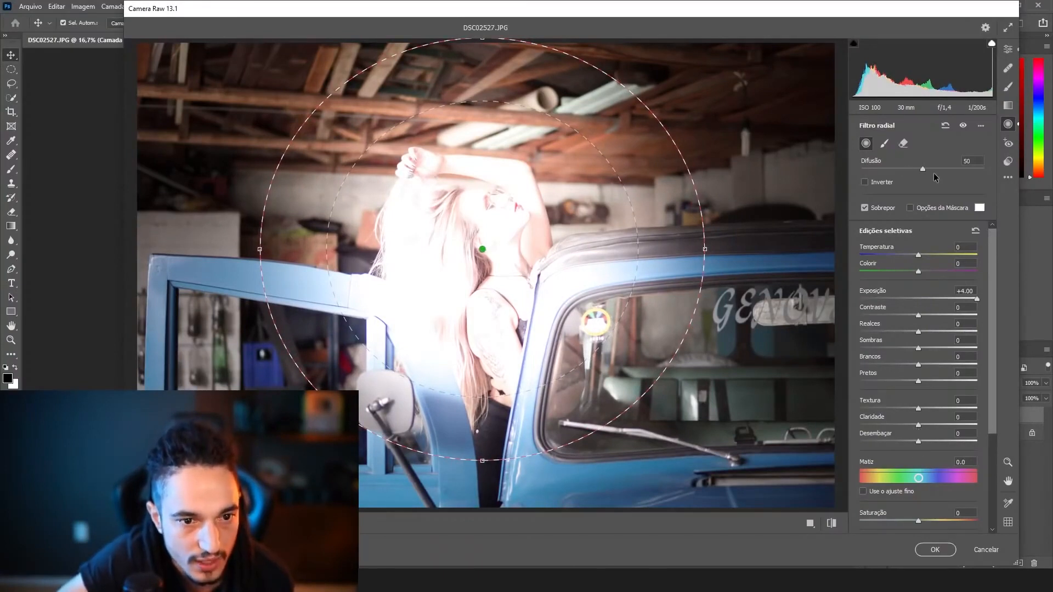
# Step: Set the radial filter's feather to 75, widen it slightly and set its Exposure to +0.50
pyautogui.moveTo(924, 168); pyautogui.dragTo(954, 215)
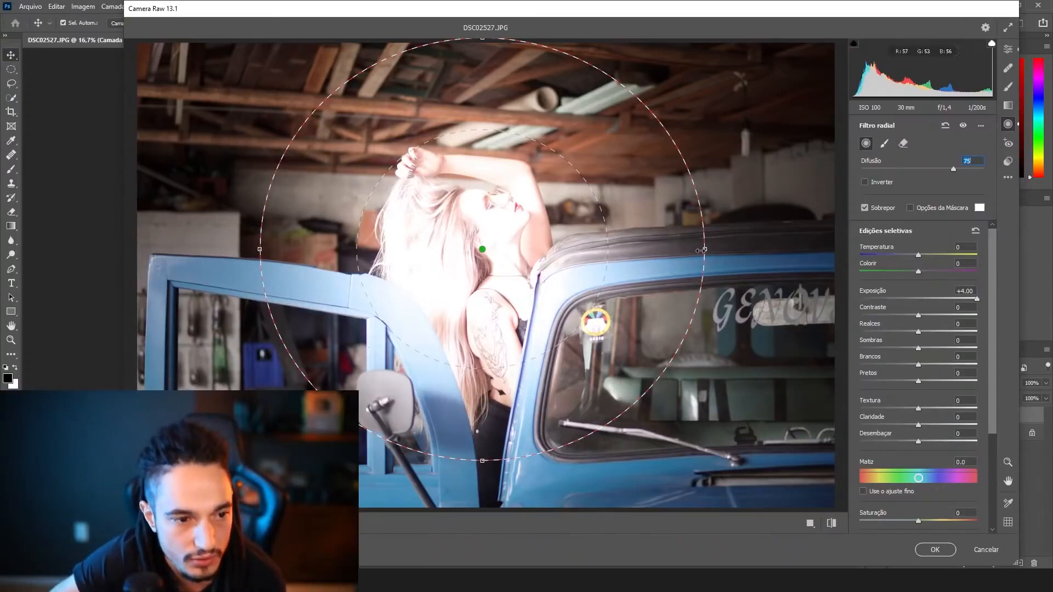
pyautogui.moveTo(703, 250); pyautogui.dragTo(707, 250)
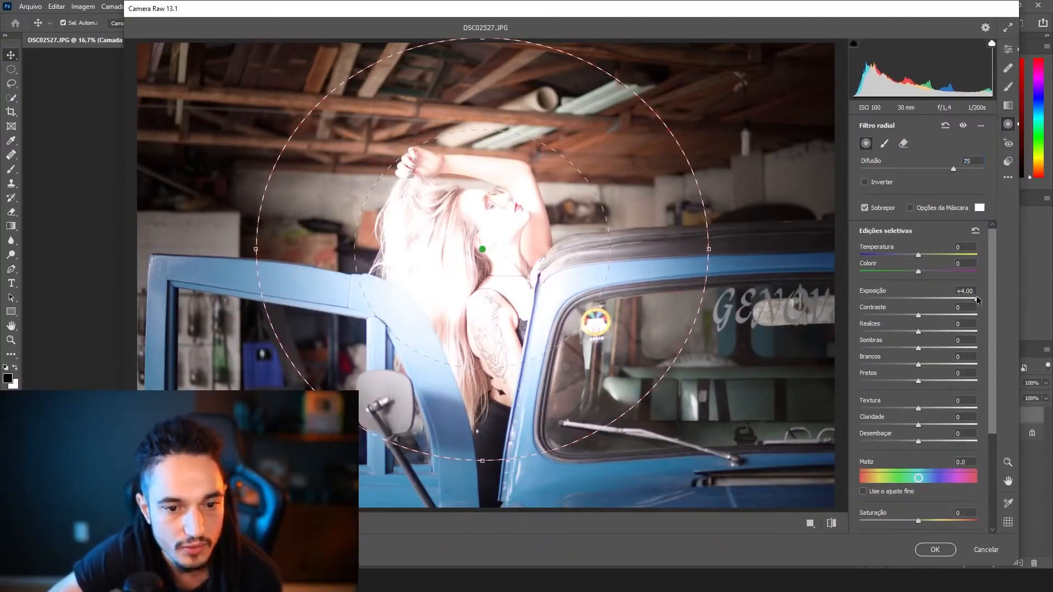
pyautogui.moveTo(977, 302); pyautogui.dragTo(925, 309)
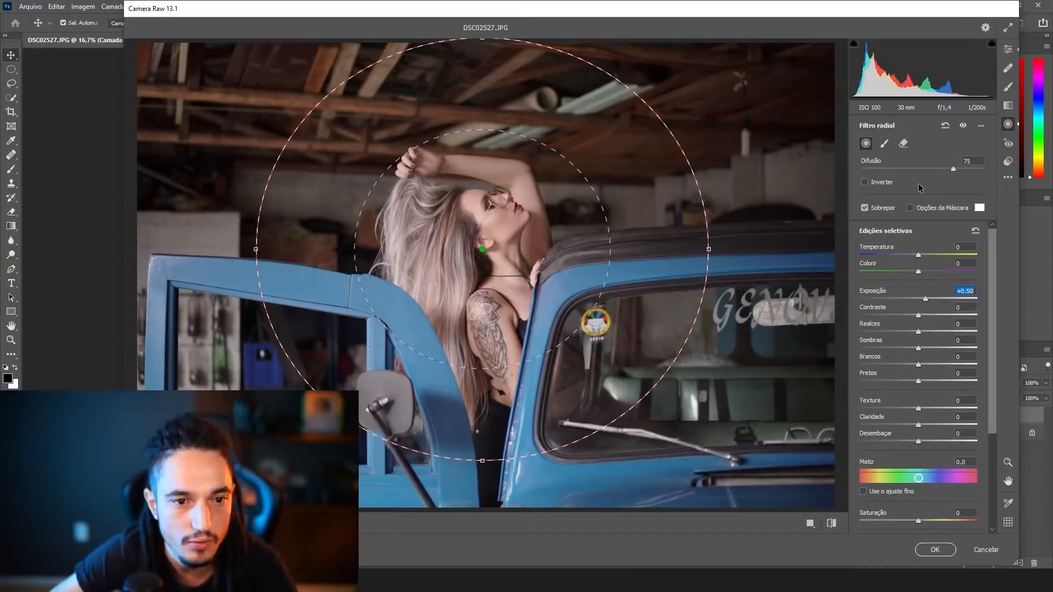
# Step: Draw a second radial filter around the woman with Exposure -4.00 and invert it to darken the surroundings
pyautogui.click(1011, 107)
pyautogui.click(1009, 125)
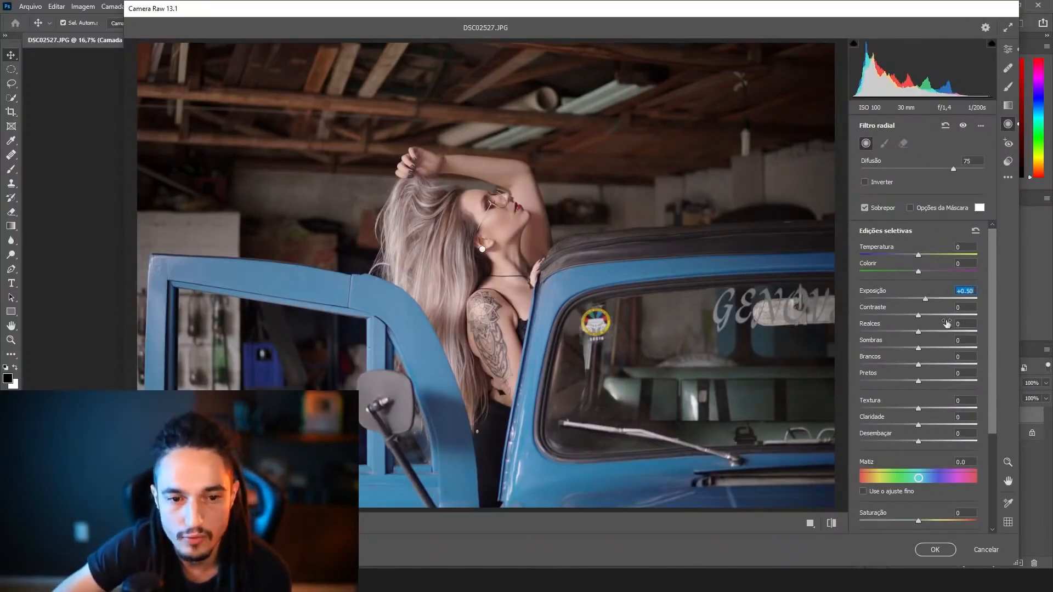
pyautogui.moveTo(925, 299); pyautogui.dragTo(517, 311)
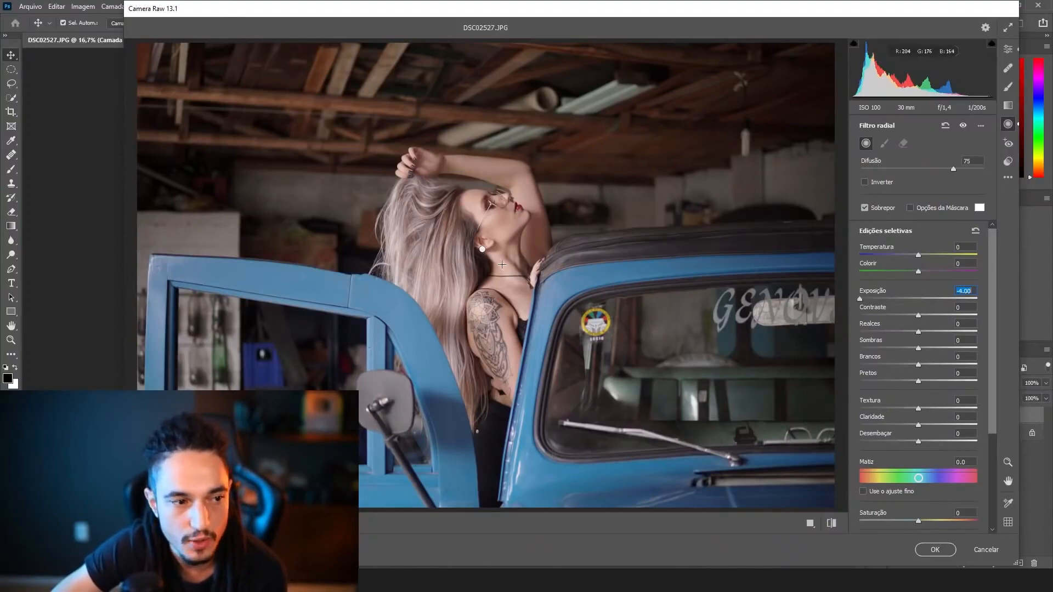
pyautogui.moveTo(489, 254); pyautogui.dragTo(619, 378)
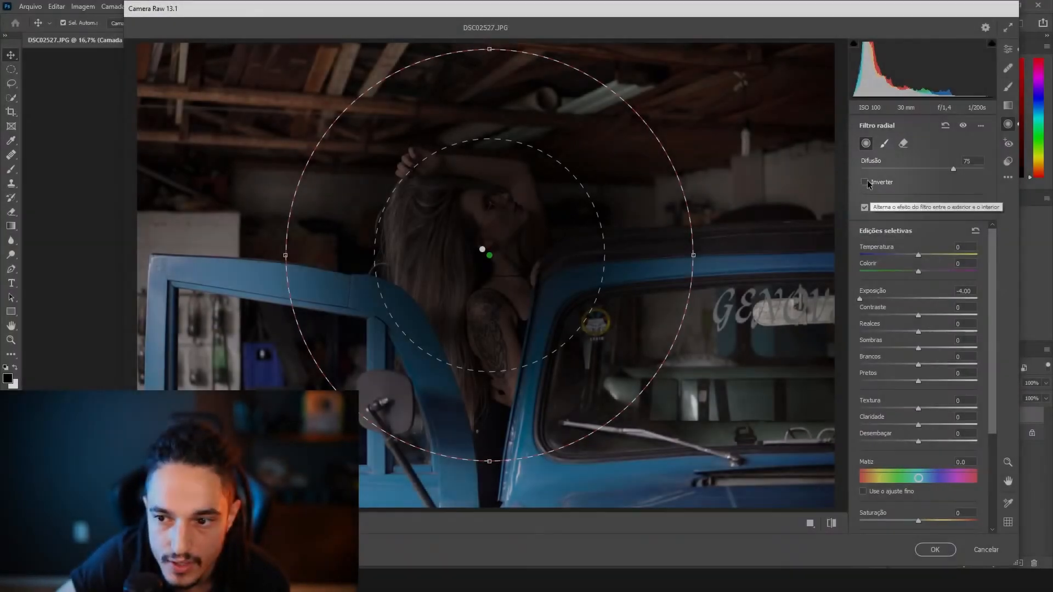
pyautogui.click(865, 182)
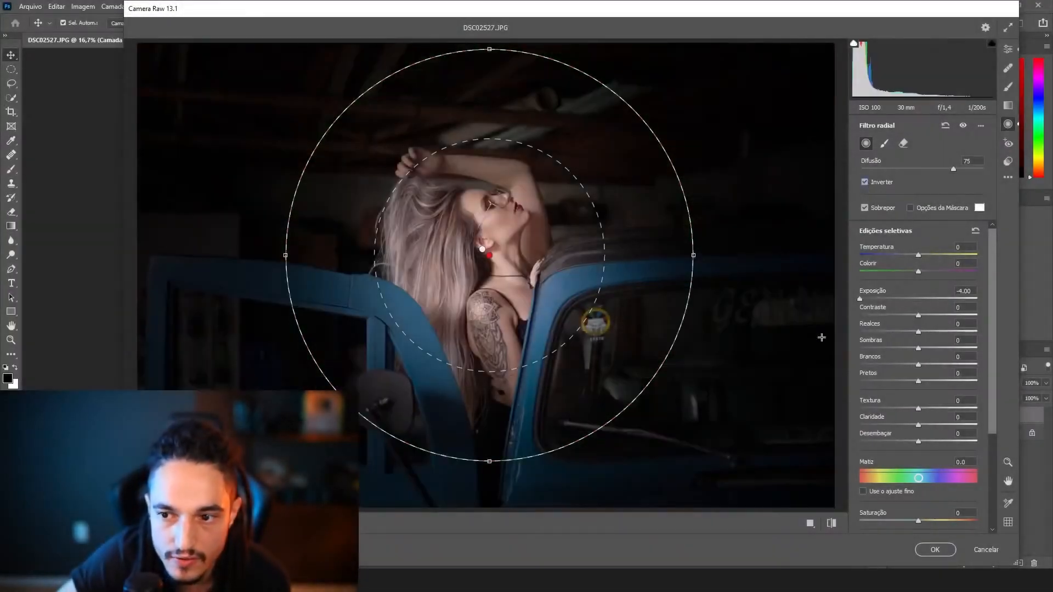
# Step: Stretch the inverted radial filter taller and wider until it nearly spans the photo's width
pyautogui.moveTo(694, 254); pyautogui.dragTo(793, 255)
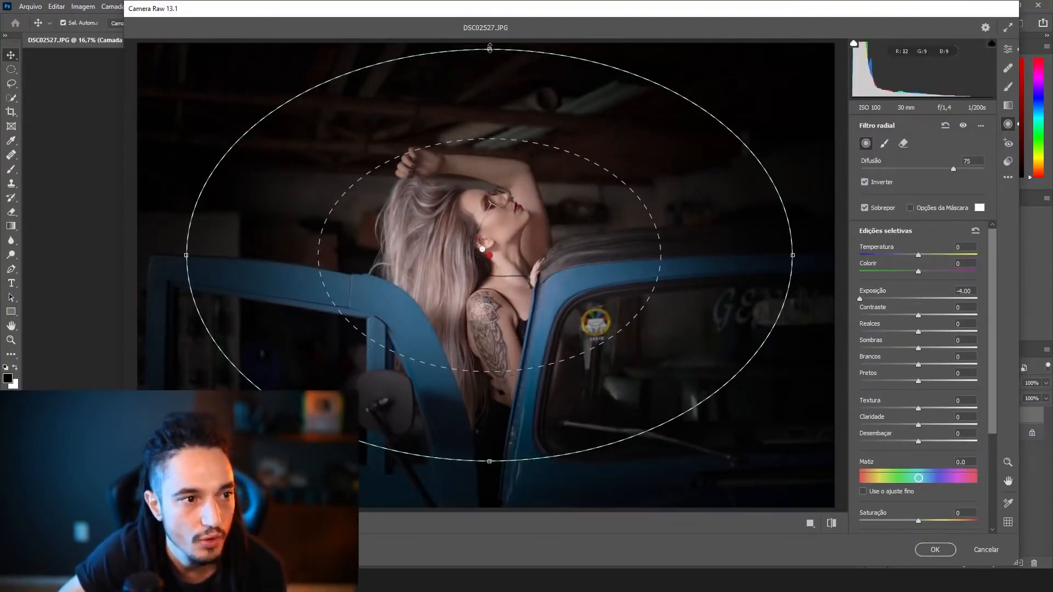
pyautogui.moveTo(490, 47); pyautogui.dragTo(490, 2)
pyautogui.moveTo(794, 255); pyautogui.dragTo(813, 255)
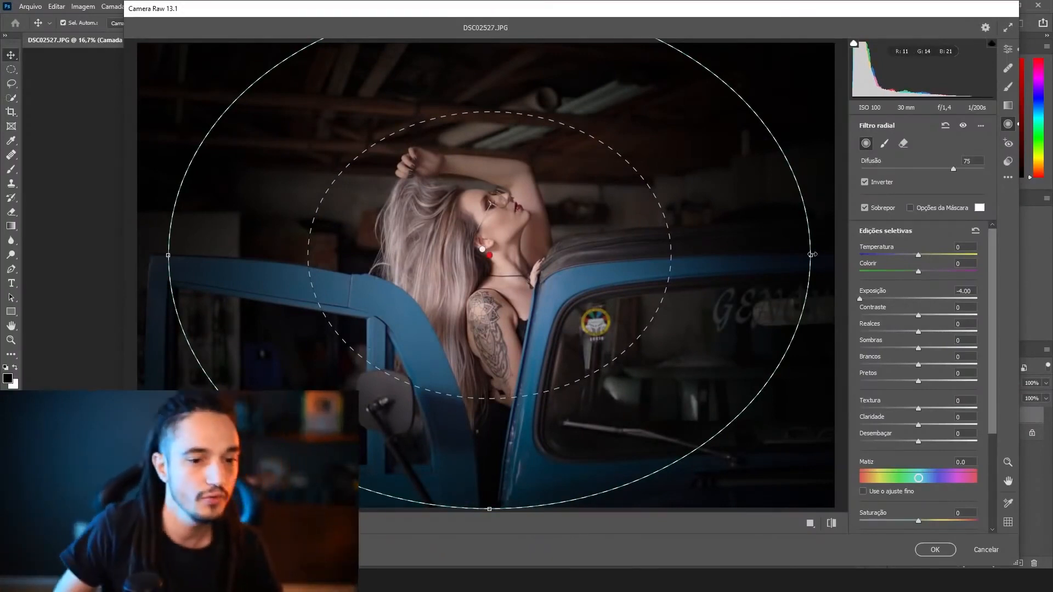
pyautogui.moveTo(811, 256); pyautogui.dragTo(830, 255)
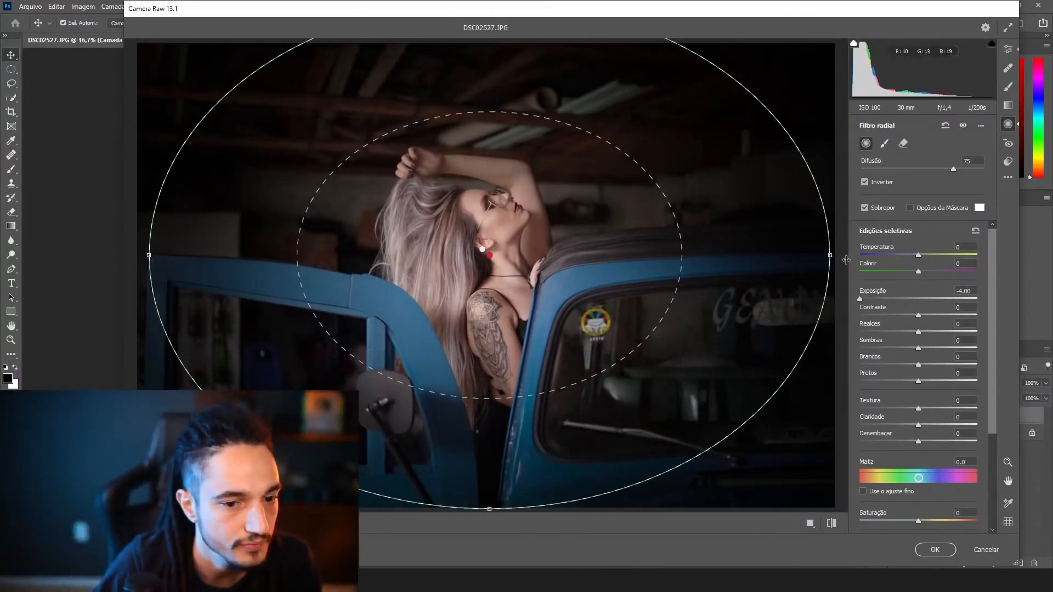
# Step: Shift the brightening radial filter slightly up and move the darkening one up onto the woman's face
pyautogui.click(482, 249)
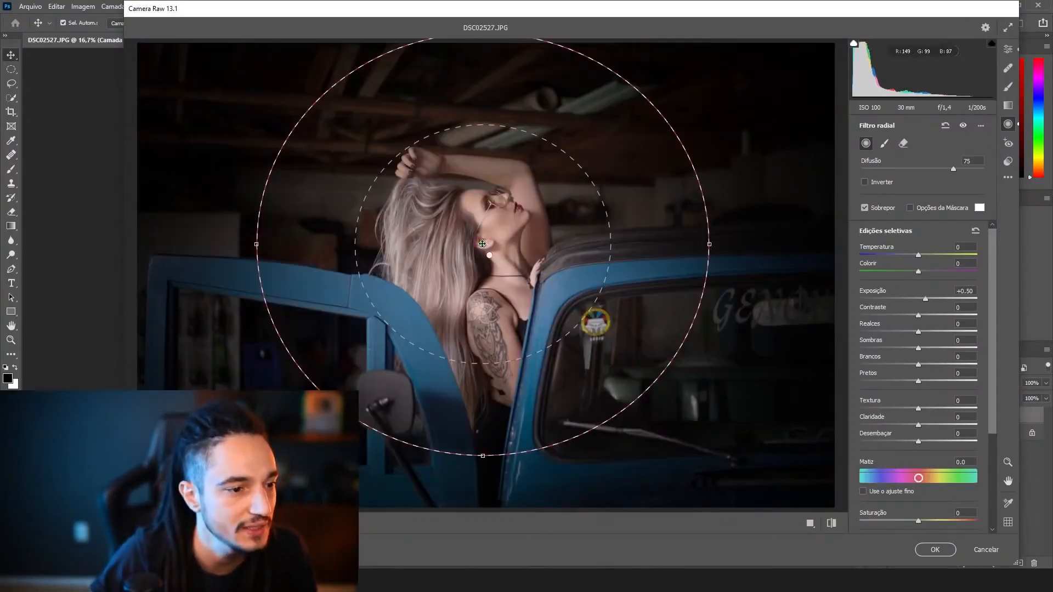
pyautogui.moveTo(482, 244)
pyautogui.mouseDown()
pyautogui.moveTo(629, 92)
pyautogui.moveTo(482, 502)
pyautogui.moveTo(706, 329)
pyautogui.moveTo(430, 216)
pyautogui.moveTo(486, 240)
pyautogui.moveTo(480, 247)
pyautogui.mouseUp()
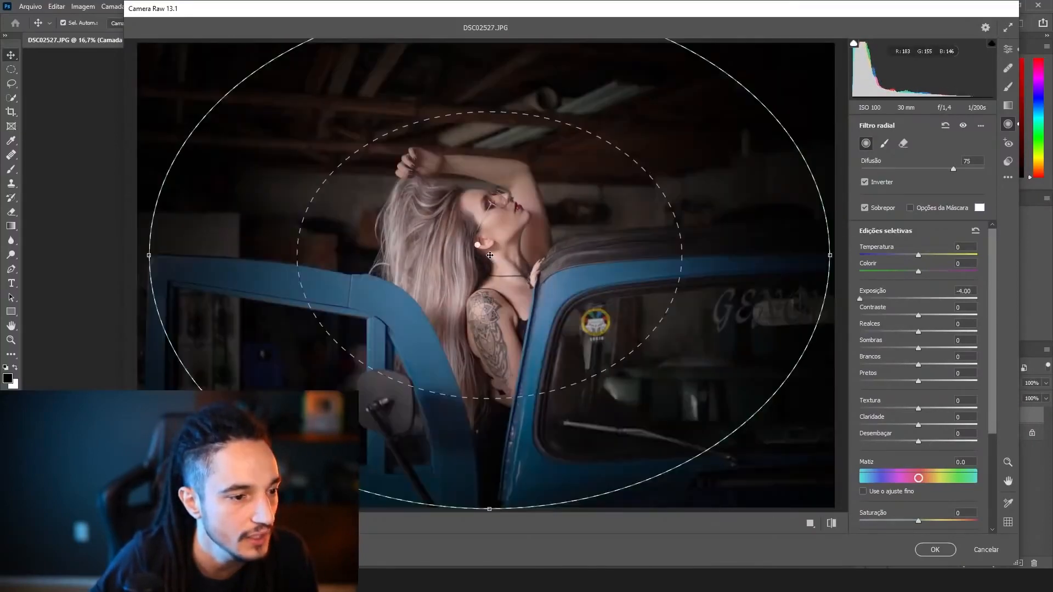
pyautogui.moveTo(487, 248); pyautogui.dragTo(480, 216)
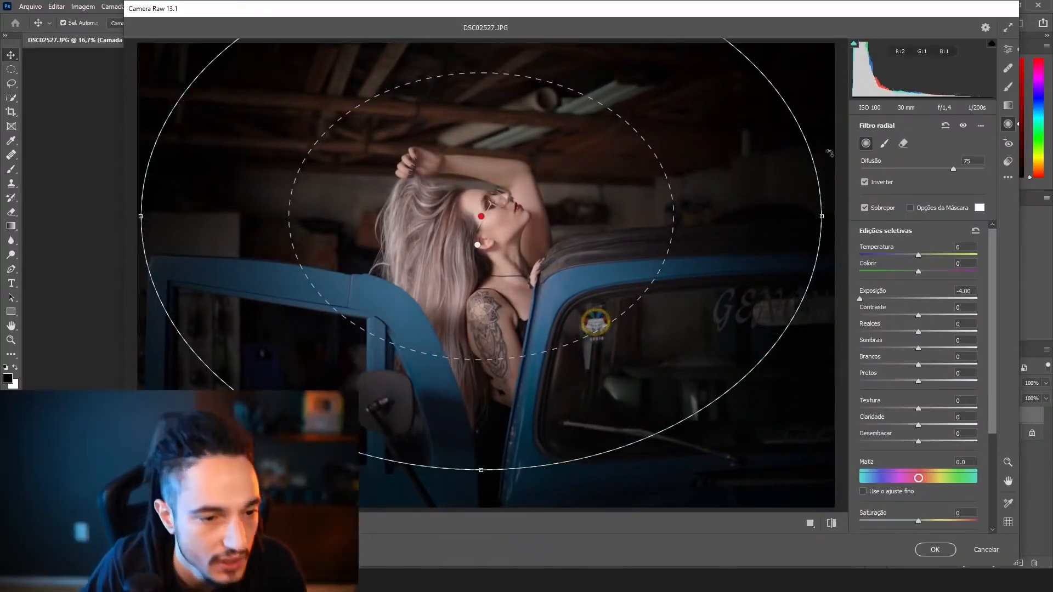
# Step: Shrink the inverted radial filter somewhat and set its Exposure to -1.70
pyautogui.moveTo(861, 300); pyautogui.dragTo(893, 298)
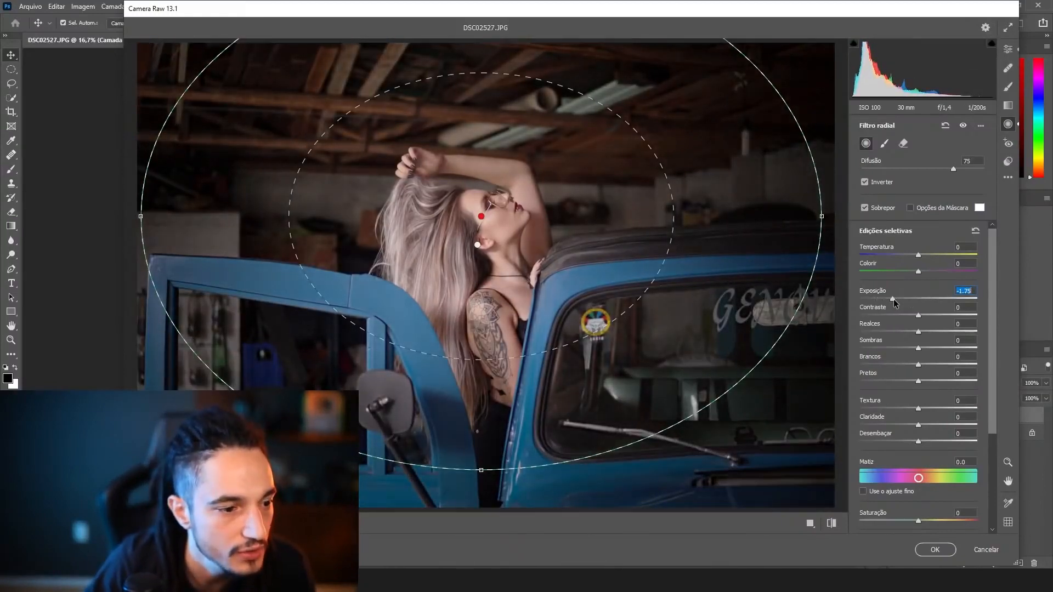
pyautogui.moveTo(819, 217); pyautogui.dragTo(782, 216)
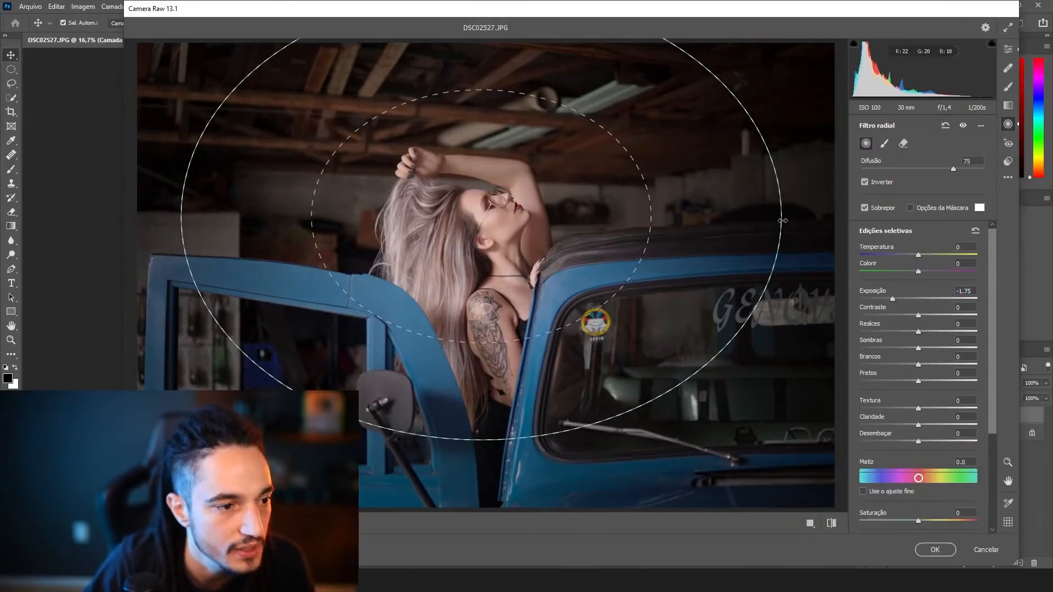
pyautogui.moveTo(893, 297); pyautogui.dragTo(889, 298)
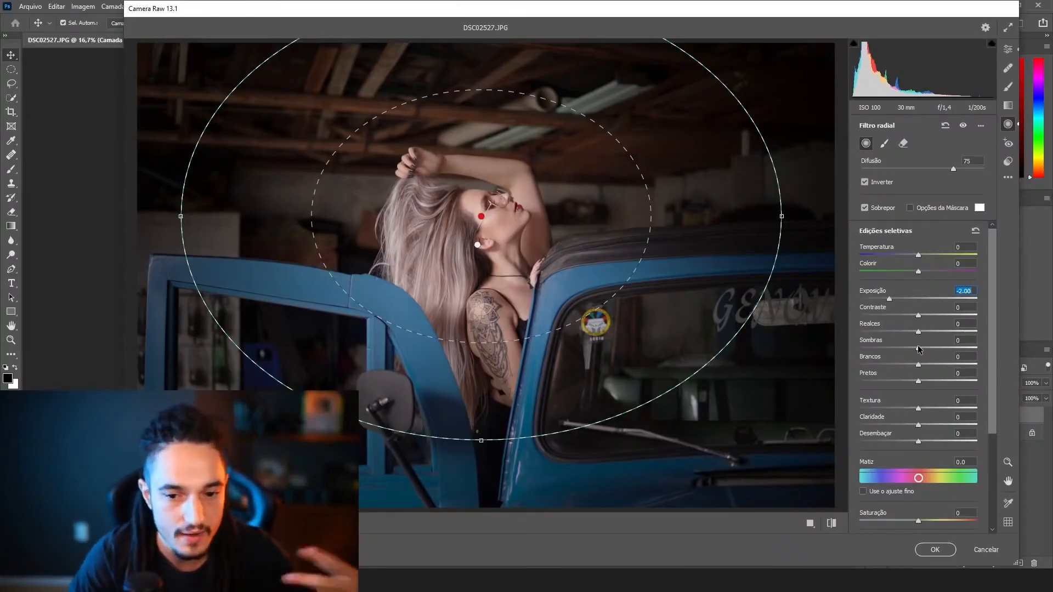
pyautogui.moveTo(889, 299)
pyautogui.mouseDown()
pyautogui.moveTo(869, 300)
pyautogui.moveTo(915, 311)
pyautogui.moveTo(891, 310)
pyautogui.mouseUp()
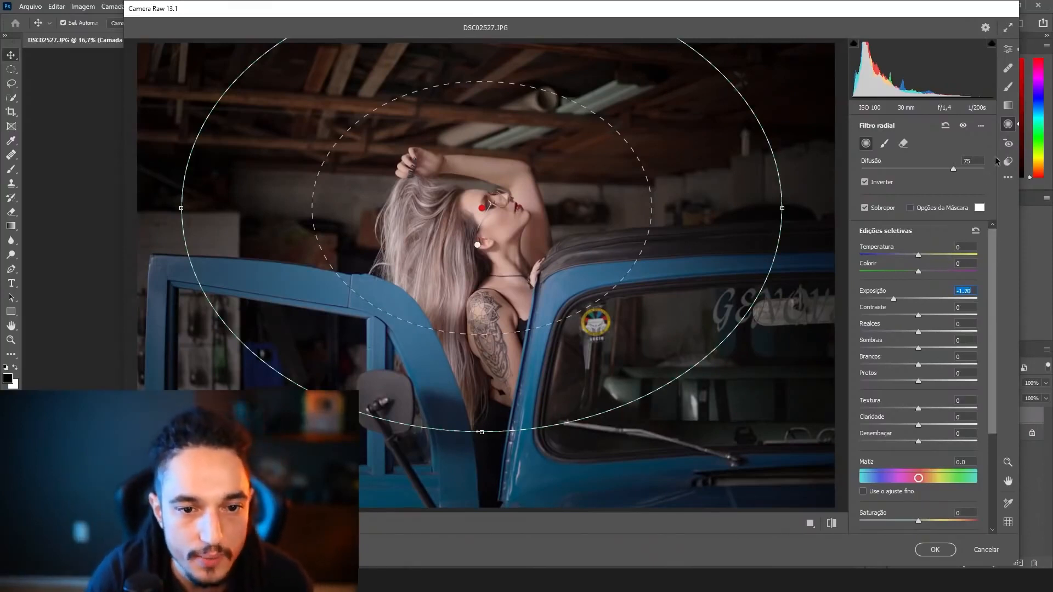
# Step: Return to the main edit settings and compare the photo before and after the adjustments
pyautogui.press('e')
pyautogui.click(830, 528)
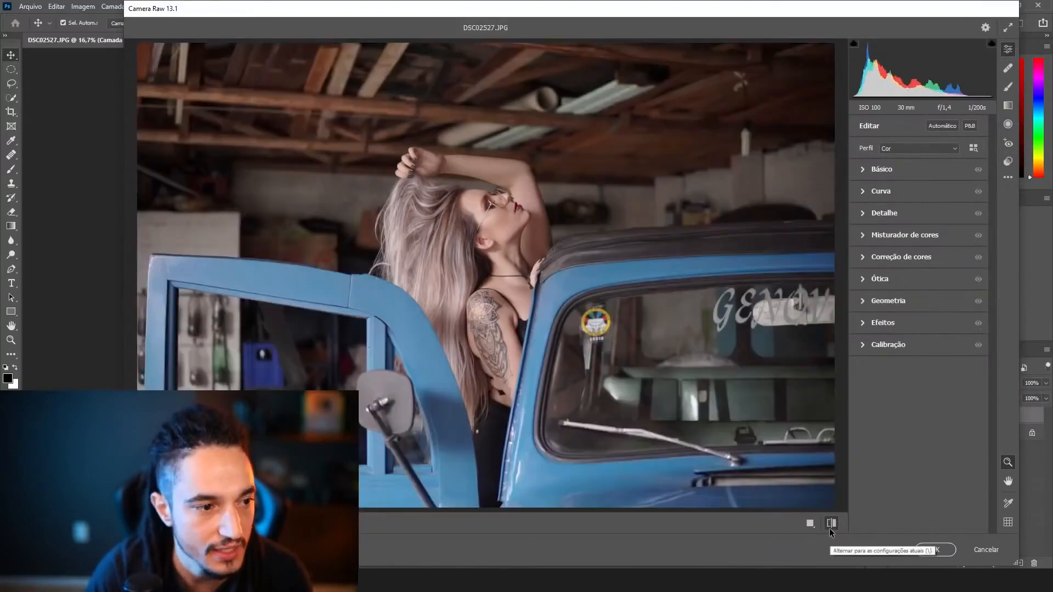
pyautogui.click(831, 529)
pyautogui.click(831, 528)
pyautogui.click(831, 528)
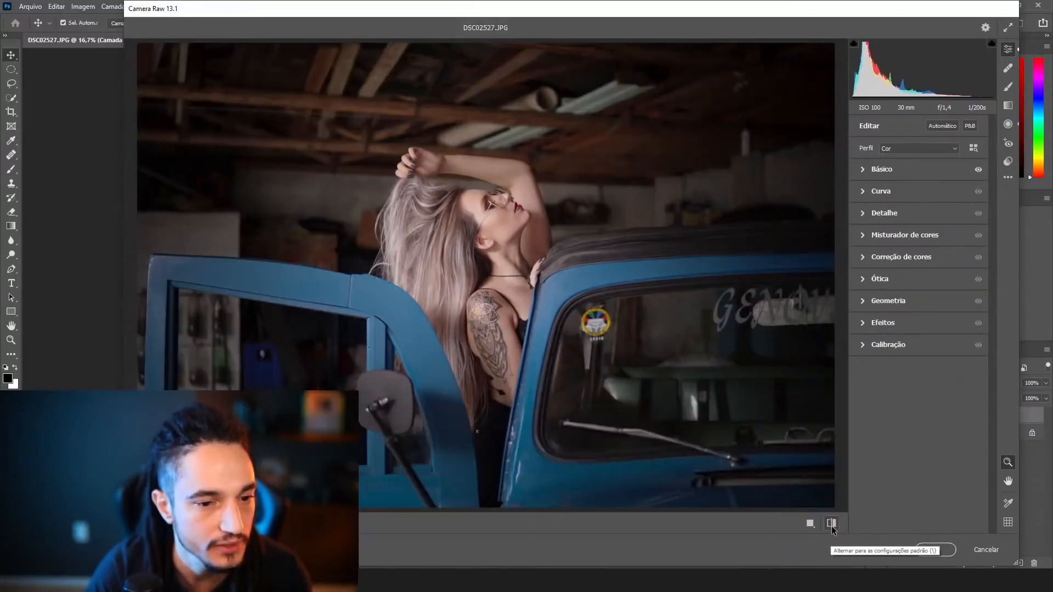
# Step: Switch the tone curve to the point curve and place a shadow point at input 64, output 62
pyautogui.click(895, 192)
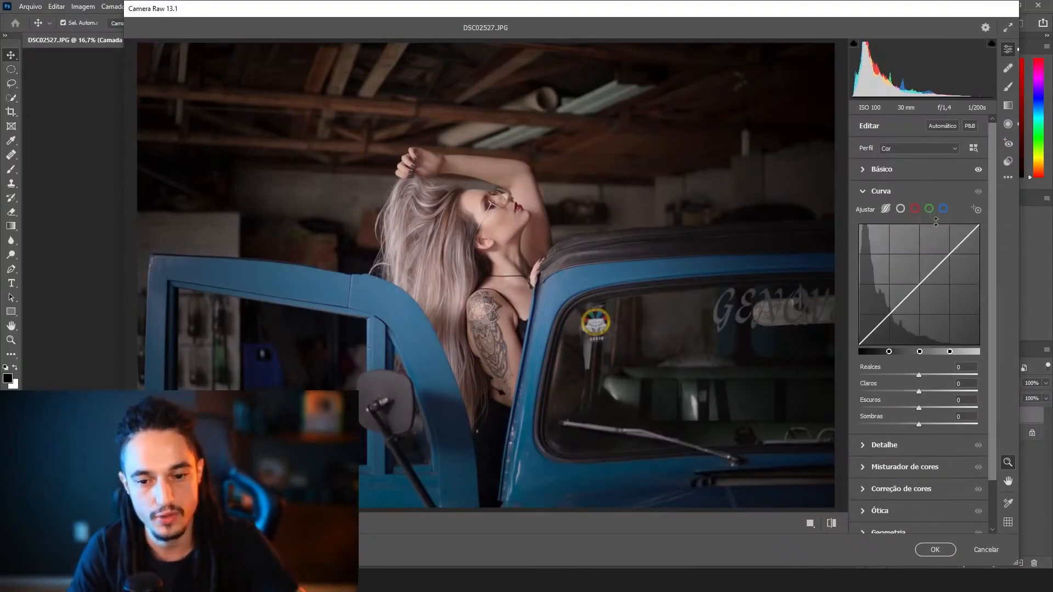
pyautogui.click(900, 208)
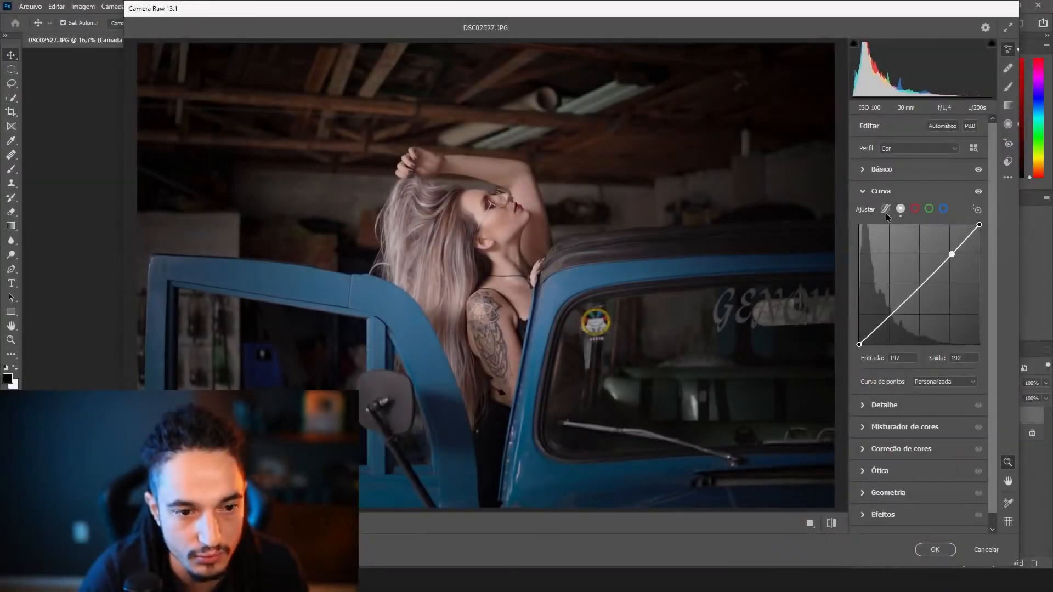
pyautogui.click(886, 210)
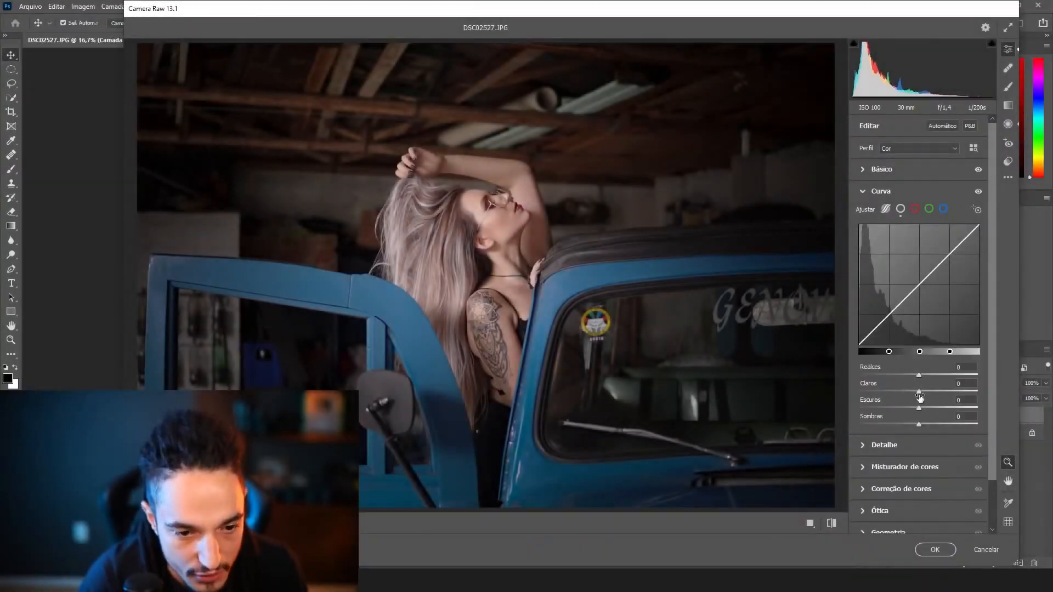
pyautogui.click(901, 208)
pyautogui.moveTo(948, 256); pyautogui.dragTo(953, 253)
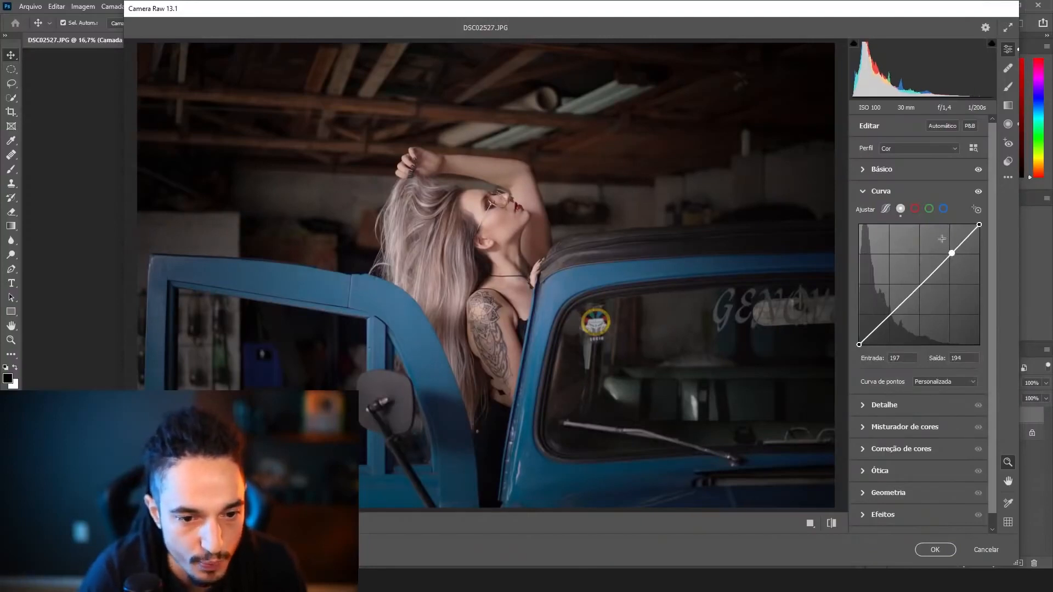
pyautogui.moveTo(953, 255); pyautogui.dragTo(889, 316)
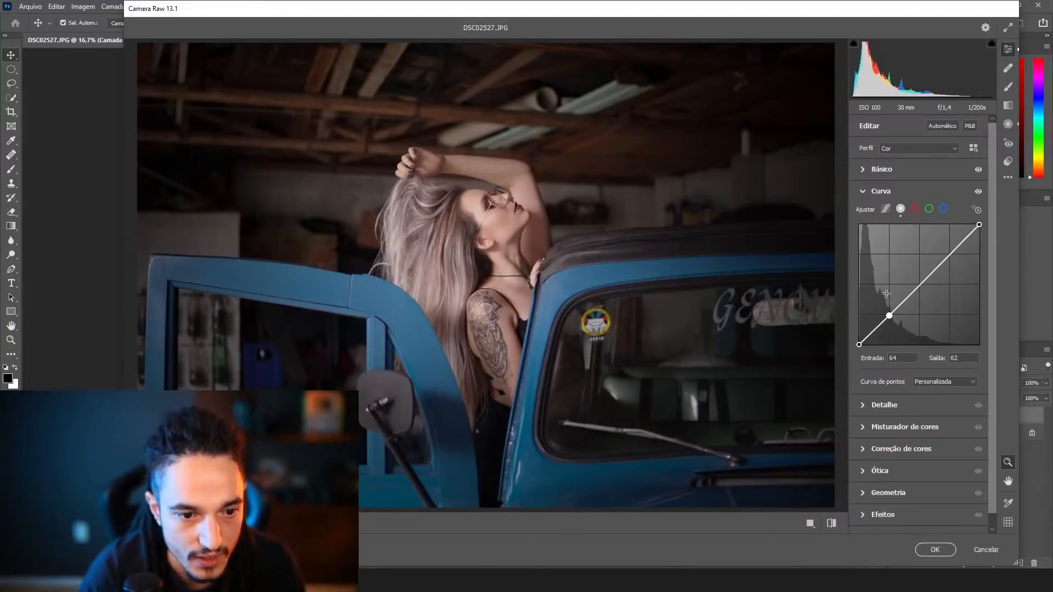
# Step: Try a darker shadow point at input 68, output 53 and a raised black point on the tone curve
pyautogui.moveTo(890, 317)
pyautogui.mouseDown()
pyautogui.moveTo(875, 307)
pyautogui.moveTo(896, 315)
pyautogui.moveTo(963, 244)
pyautogui.moveTo(972, 257)
pyautogui.moveTo(968, 241)
pyautogui.moveTo(888, 317)
pyautogui.mouseUp()
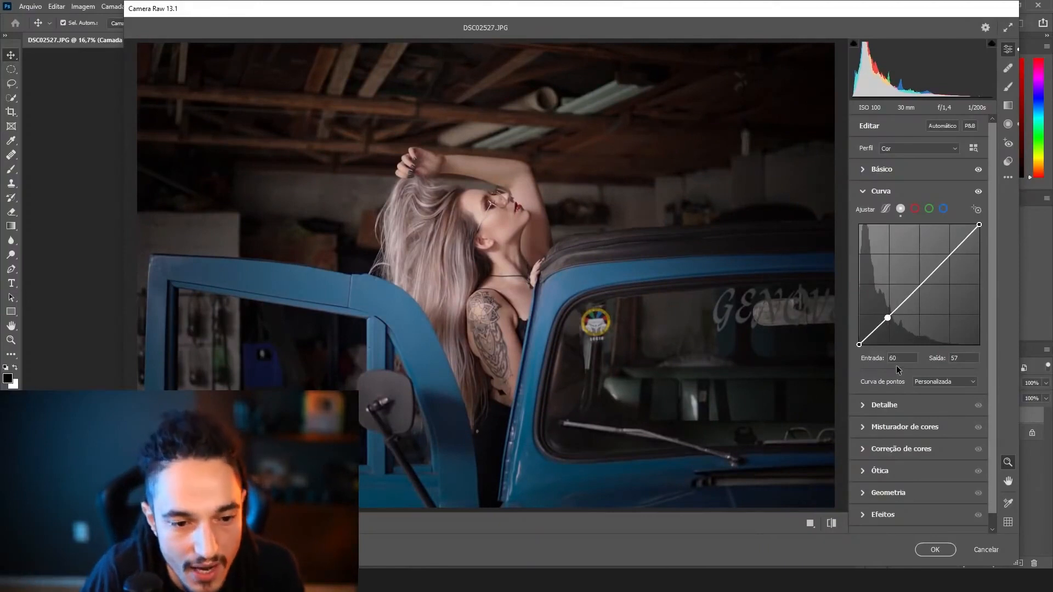
pyautogui.moveTo(888, 317); pyautogui.dragTo(891, 319)
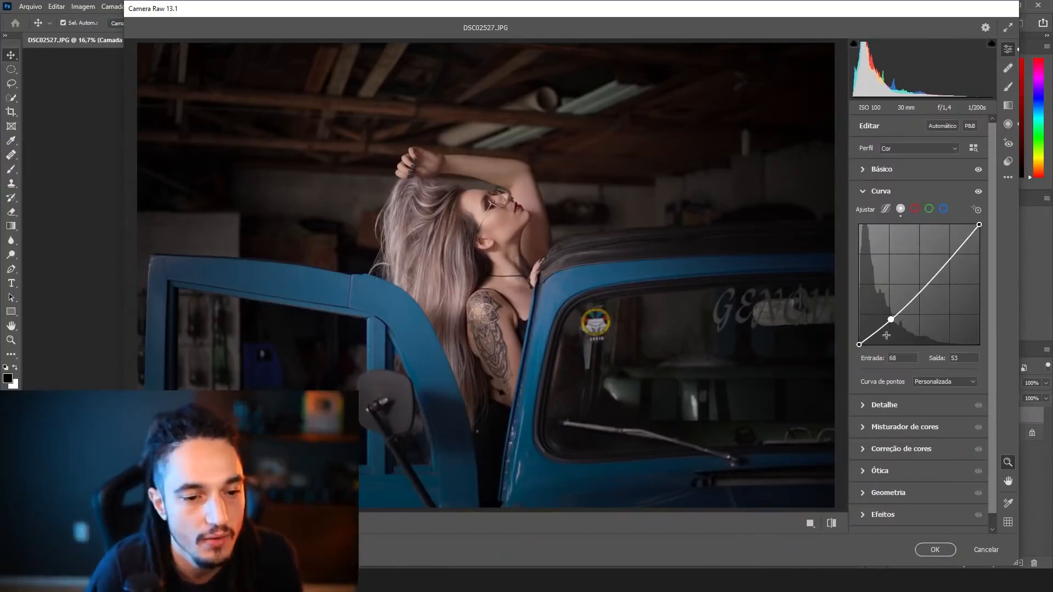
pyautogui.moveTo(859, 345); pyautogui.dragTo(859, 320)
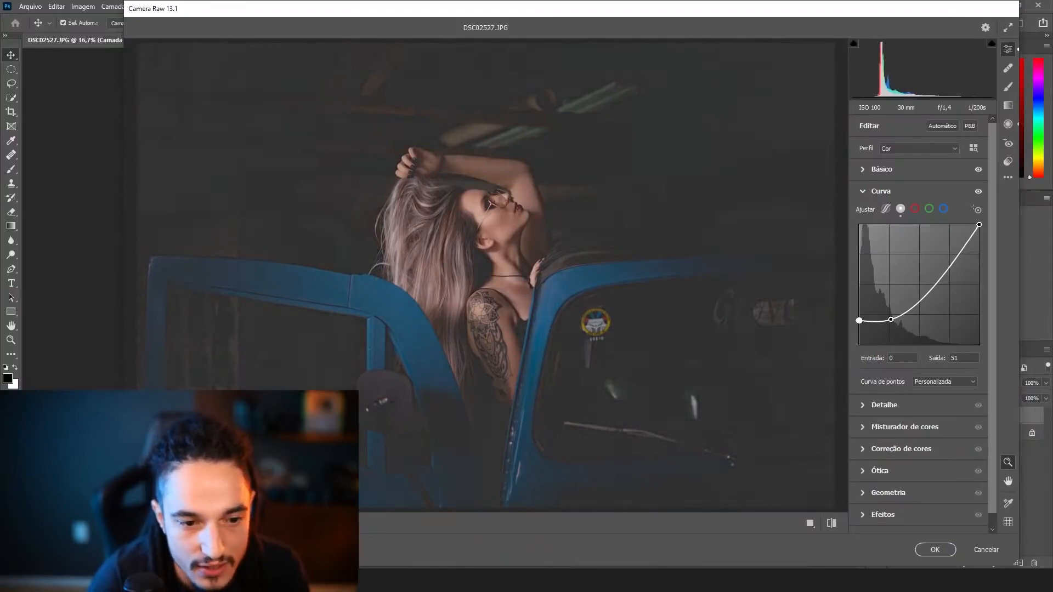
pyautogui.moveTo(859, 320); pyautogui.dragTo(910, 392)
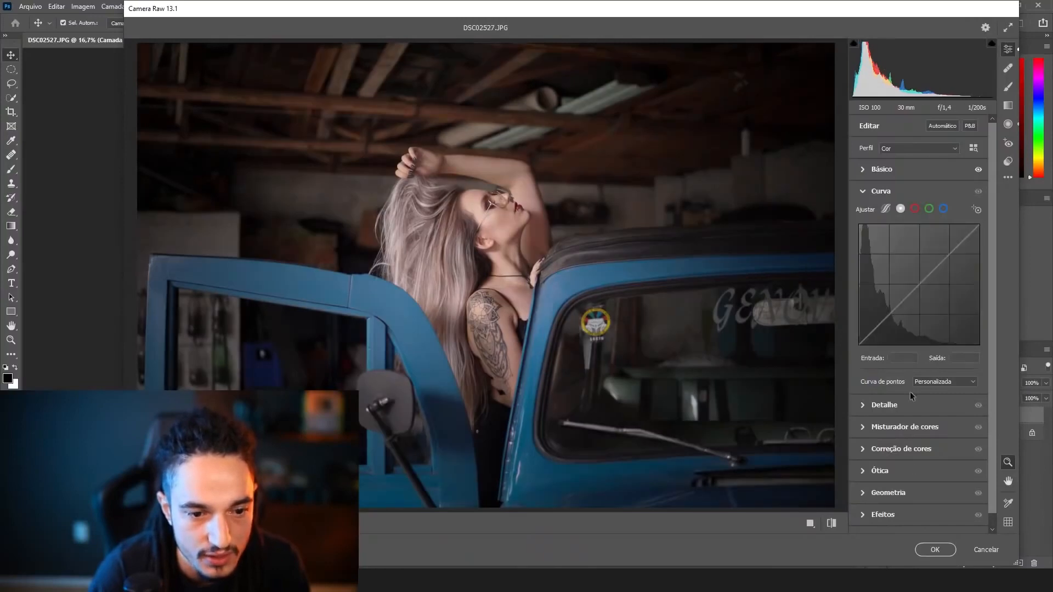
pyautogui.moveTo(860, 346); pyautogui.dragTo(859, 301)
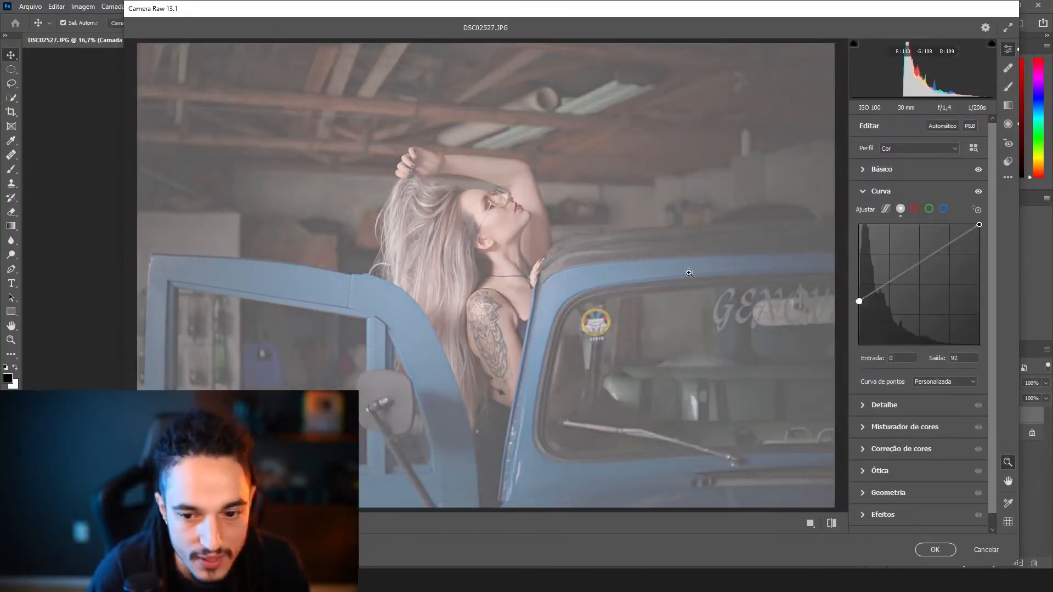
pyautogui.moveTo(859, 301); pyautogui.dragTo(859, 344)
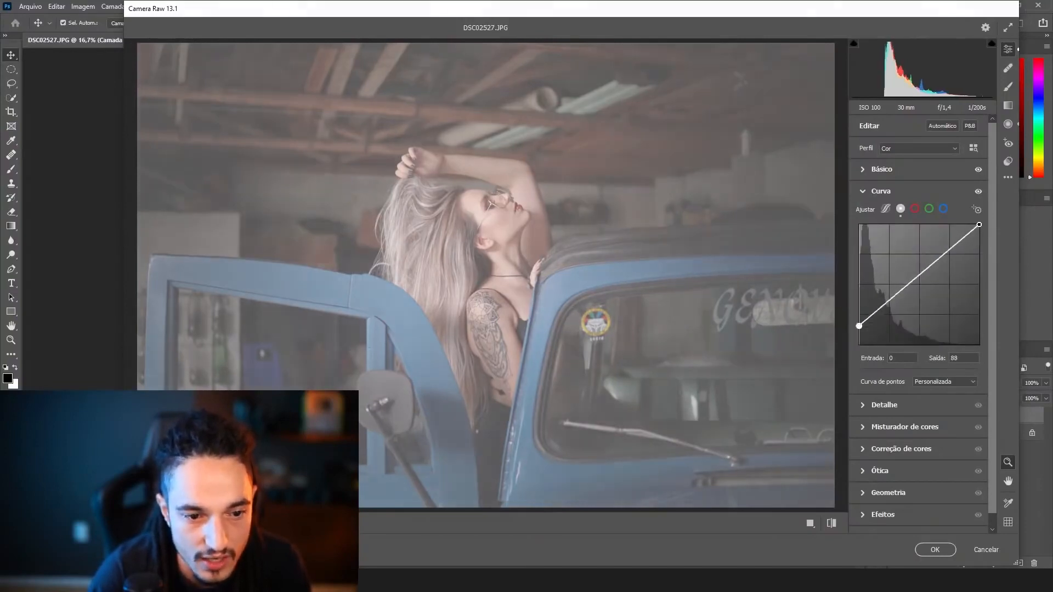
# Step: Shape a faded S-curve with raised blacks, slightly lowered whites, a shadow point at 56/42, a midtone point and a highlight point at 194/198
pyautogui.moveTo(892, 312)
pyautogui.mouseDown()
pyautogui.moveTo(859, 340)
pyautogui.moveTo(903, 306)
pyautogui.mouseUp()
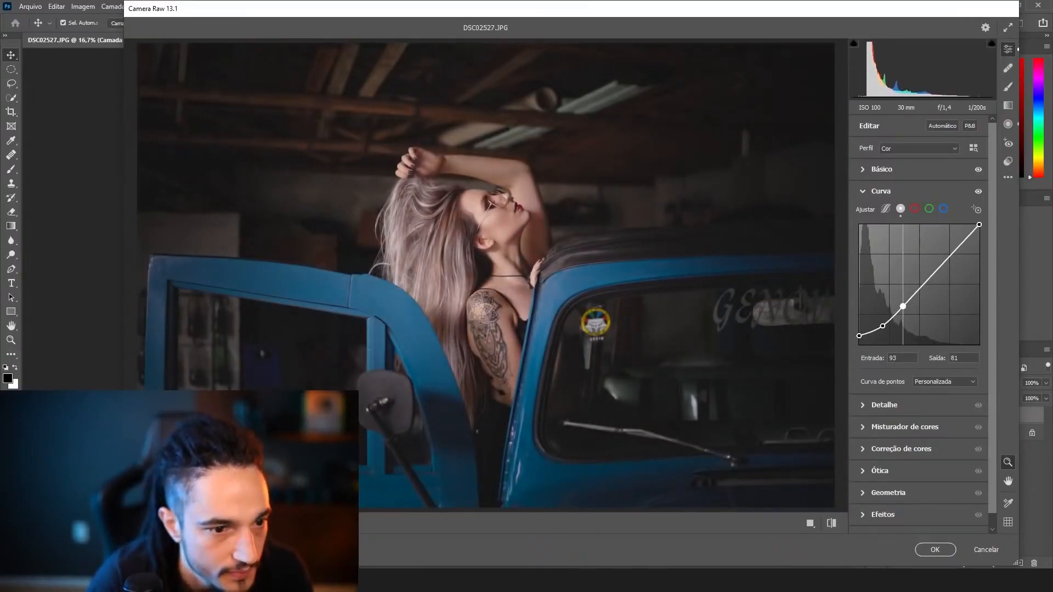
pyautogui.moveTo(967, 238)
pyautogui.mouseDown()
pyautogui.moveTo(962, 249)
pyautogui.moveTo(950, 241)
pyautogui.moveTo(954, 252)
pyautogui.moveTo(979, 229)
pyautogui.moveTo(980, 246)
pyautogui.moveTo(979, 224)
pyautogui.moveTo(951, 251)
pyautogui.mouseUp()
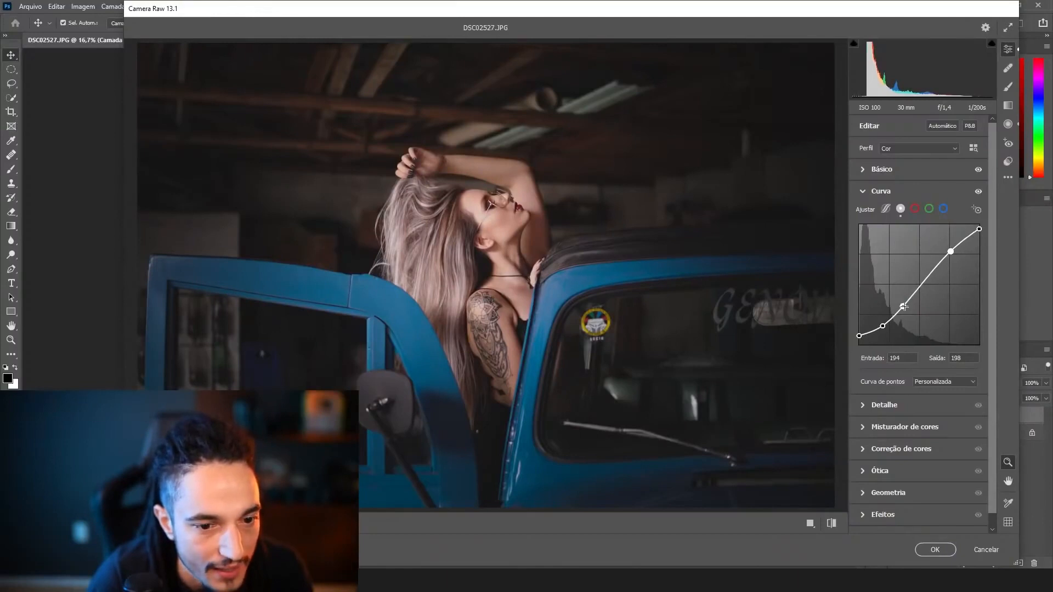
pyautogui.moveTo(904, 306); pyautogui.dragTo(886, 325)
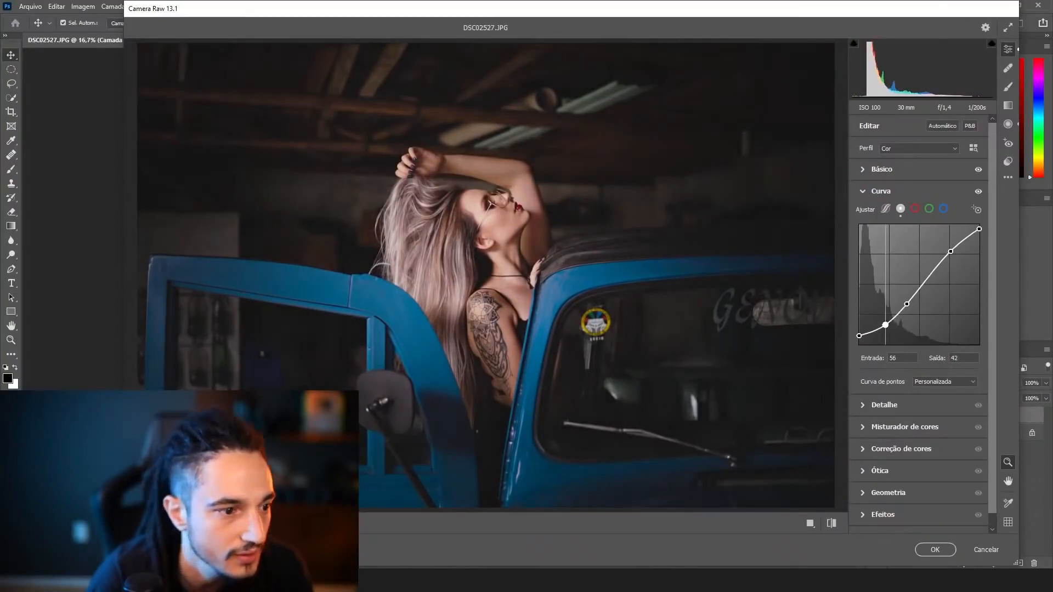
# Step: Compare the photo with and without the tone curve, and against its default settings
pyautogui.click(978, 192)
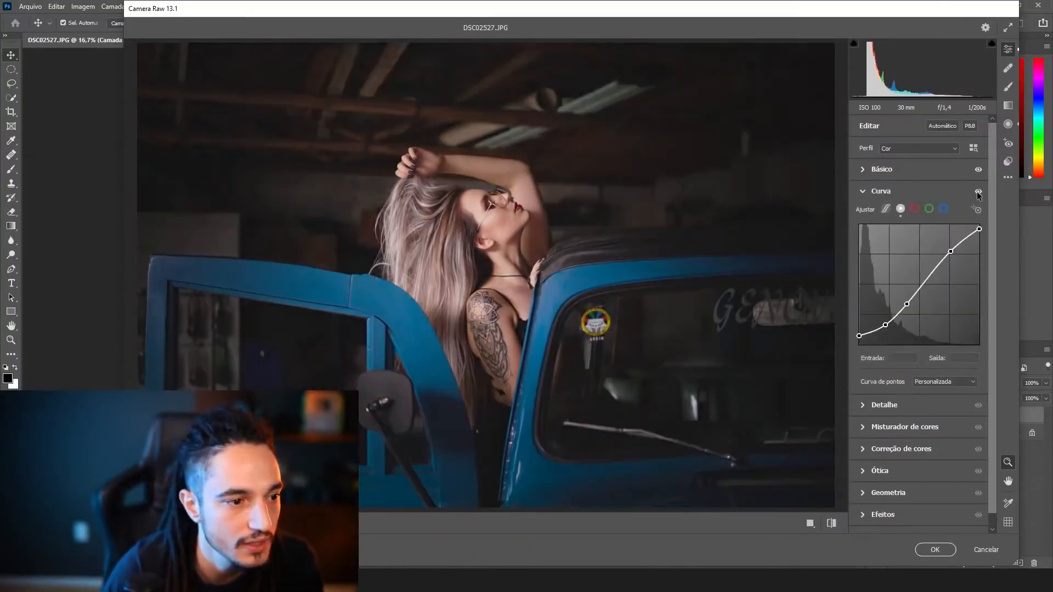
pyautogui.click(979, 192)
pyautogui.click(979, 192)
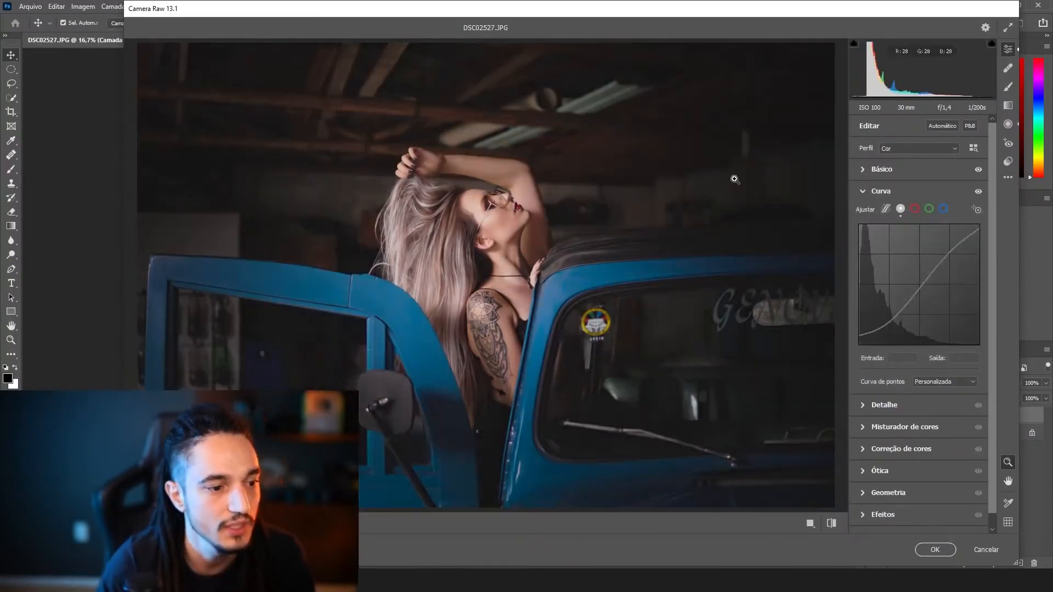
pyautogui.click(862, 191)
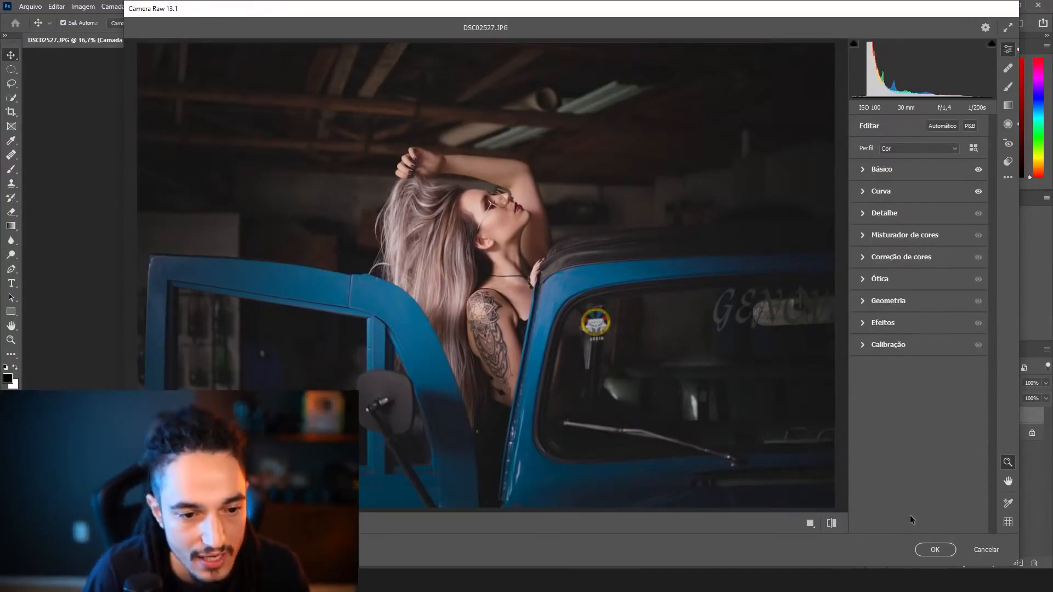
pyautogui.click(832, 524)
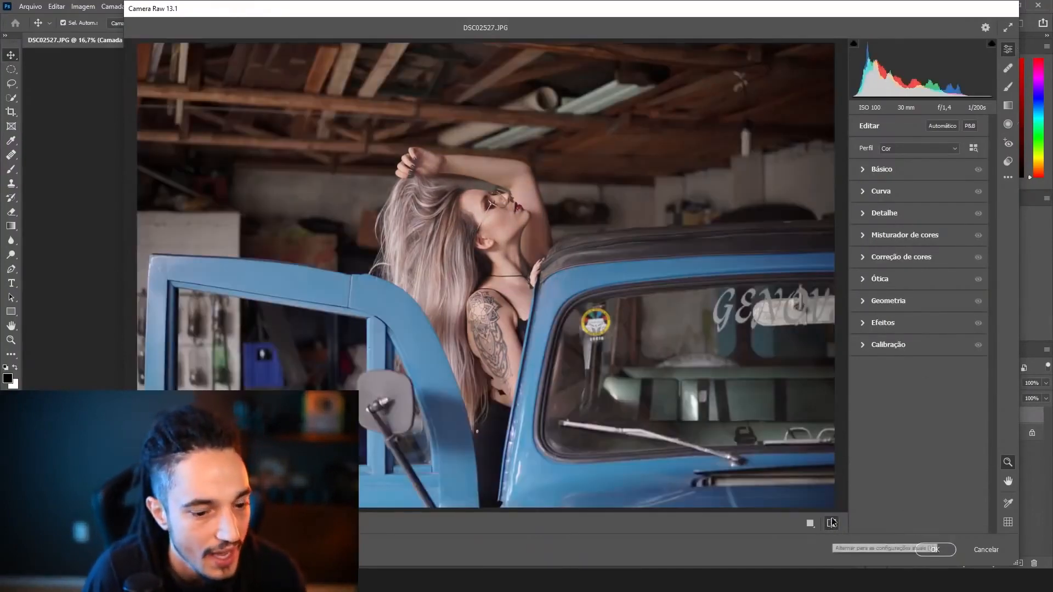
pyautogui.click(832, 524)
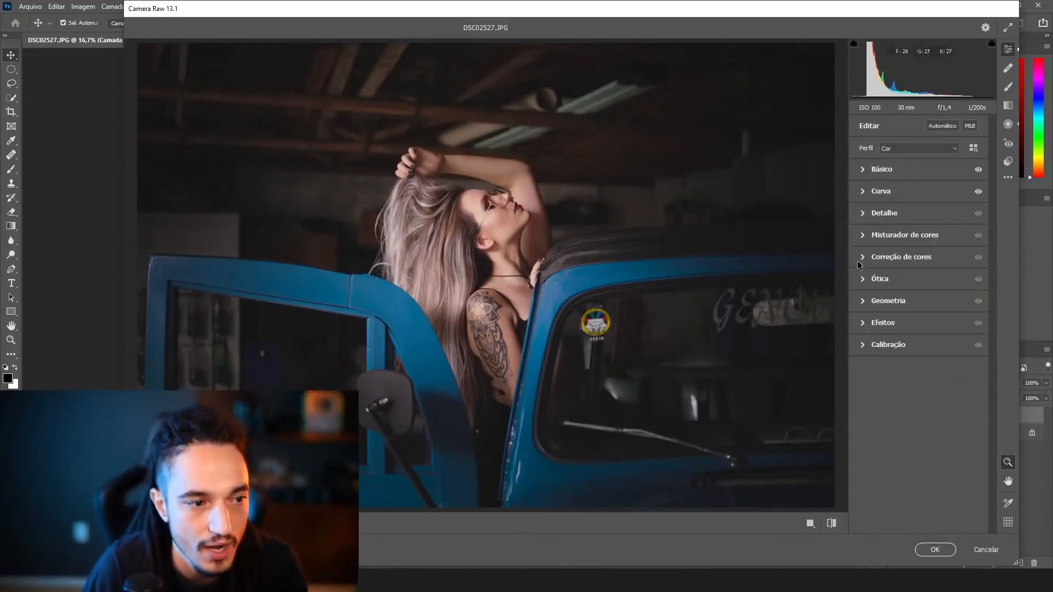
# Step: Set the basic adjustments to Highlights -15, Whites +10, Blacks -16 and Shadows +21
pyautogui.click(873, 170)
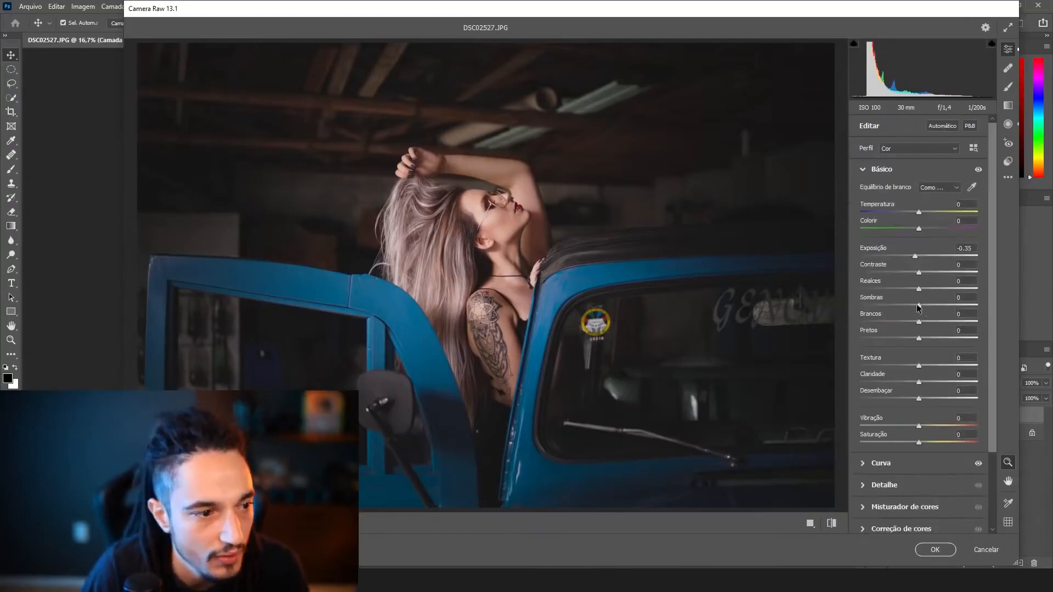
pyautogui.moveTo(906, 290); pyautogui.dragTo(905, 290)
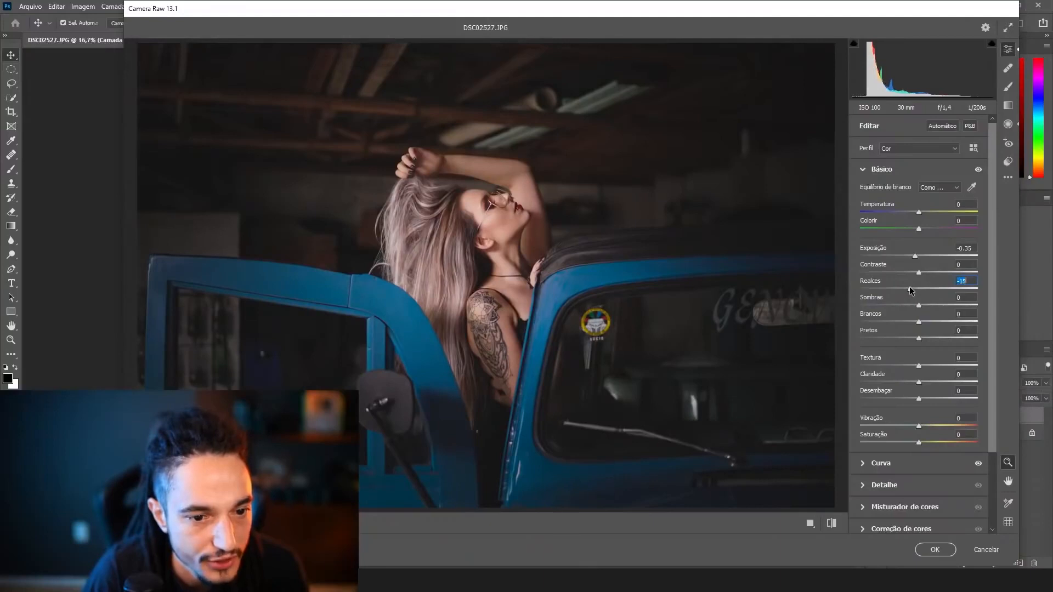
pyautogui.moveTo(920, 323); pyautogui.dragTo(927, 323)
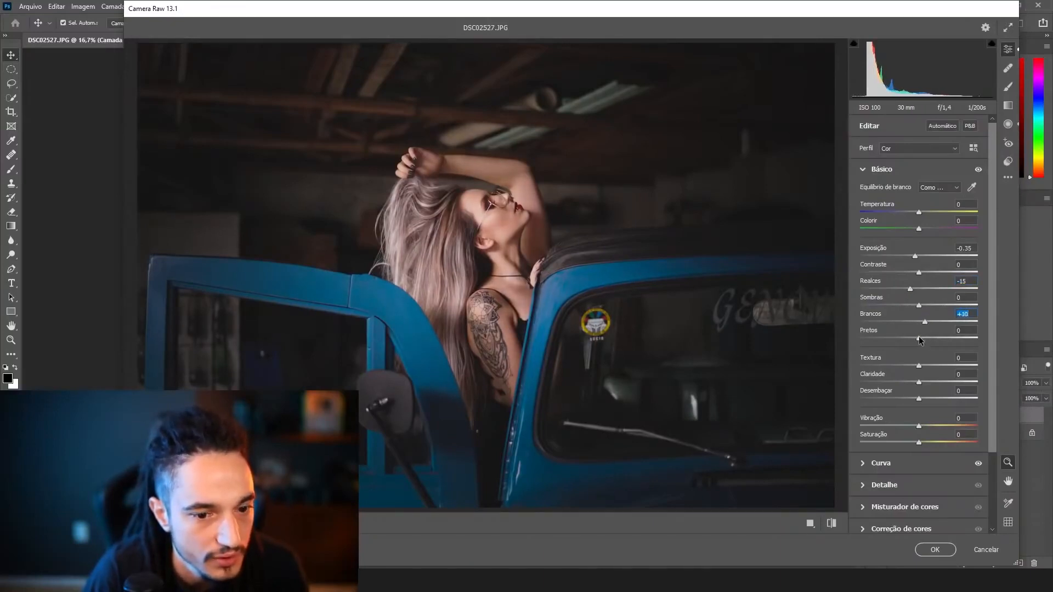
pyautogui.moveTo(921, 336); pyautogui.dragTo(930, 305)
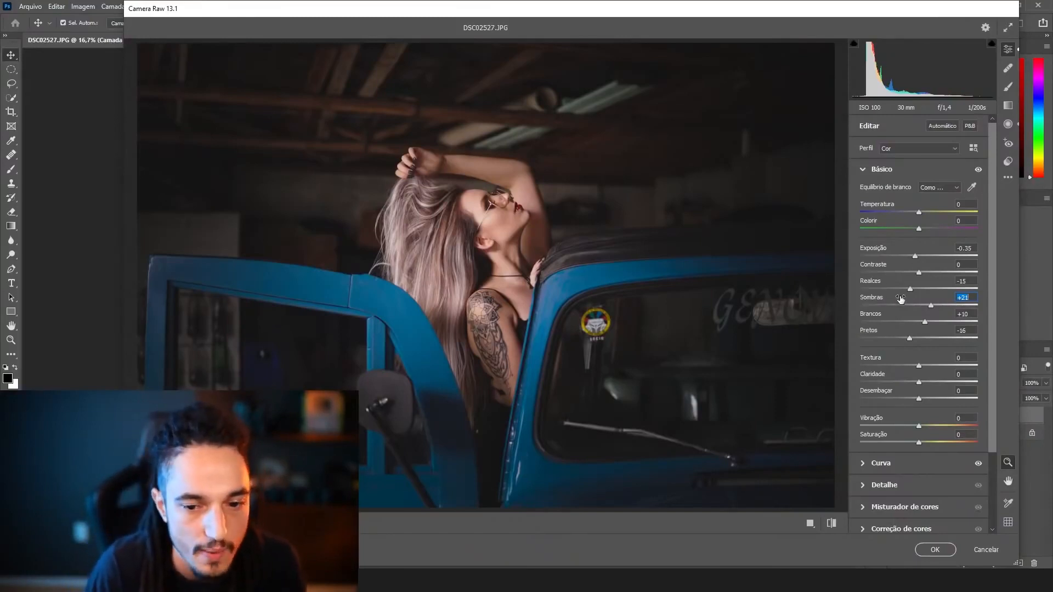
pyautogui.click(873, 167)
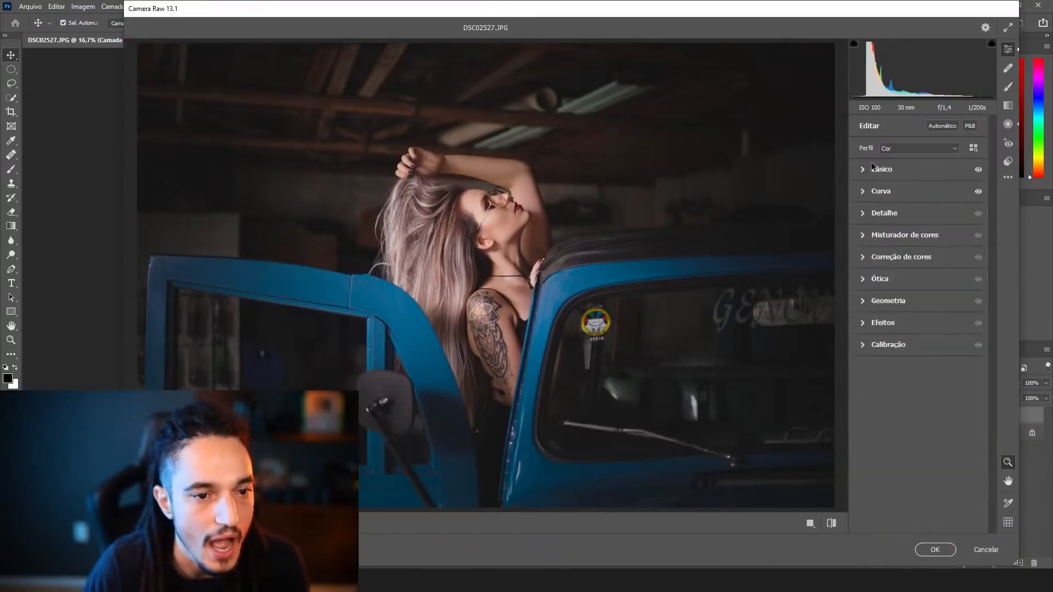
# Step: Compare the photo before and after the basic tonal adjustments and the rest of the edit
pyautogui.click(832, 523)
pyautogui.click(832, 524)
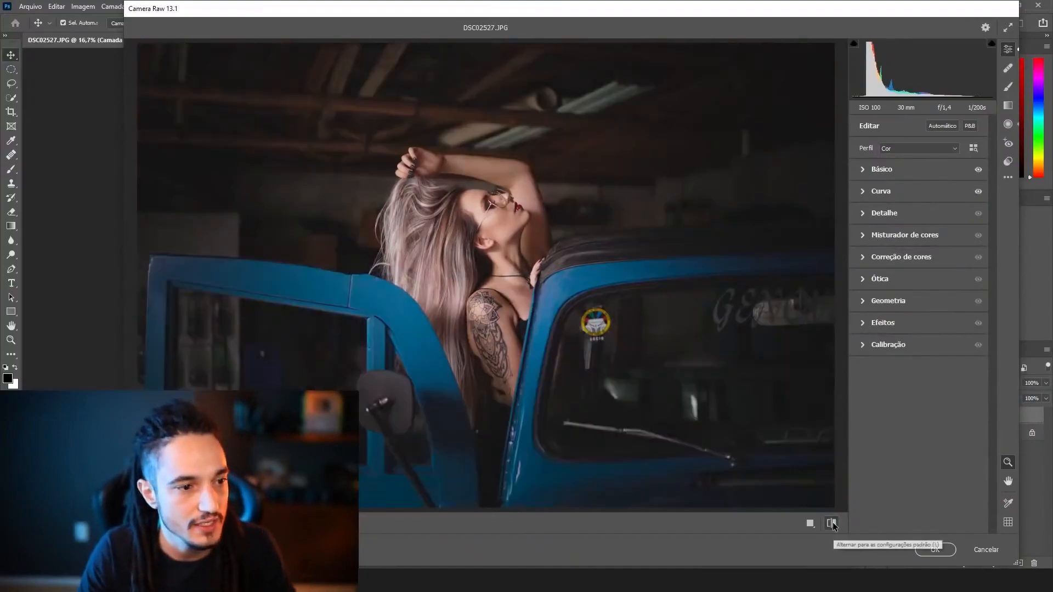
pyautogui.click(832, 524)
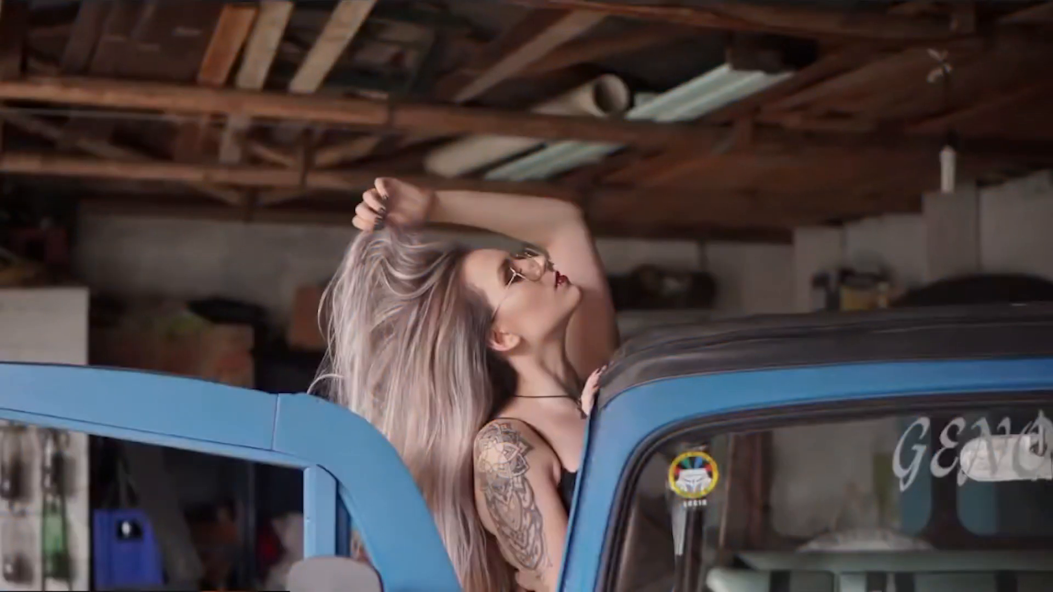